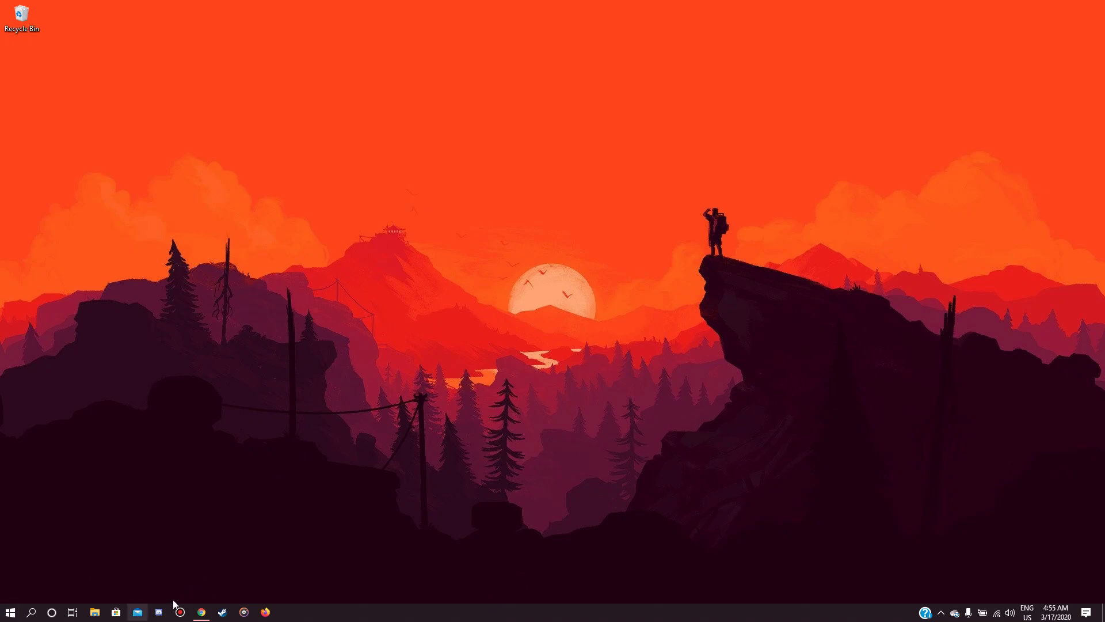
Switch to Chrome, start downloading the Internet_download_manager_6.36.7 archive from MediaFire, and close the pop-up window.
left_click(201, 612)
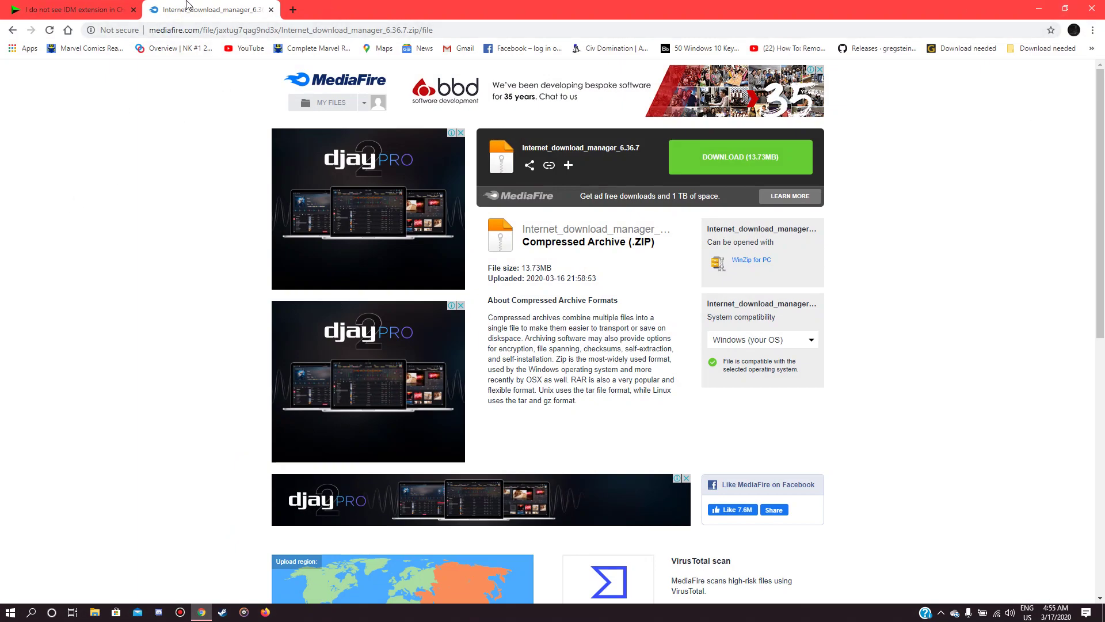
left_click(164, 31)
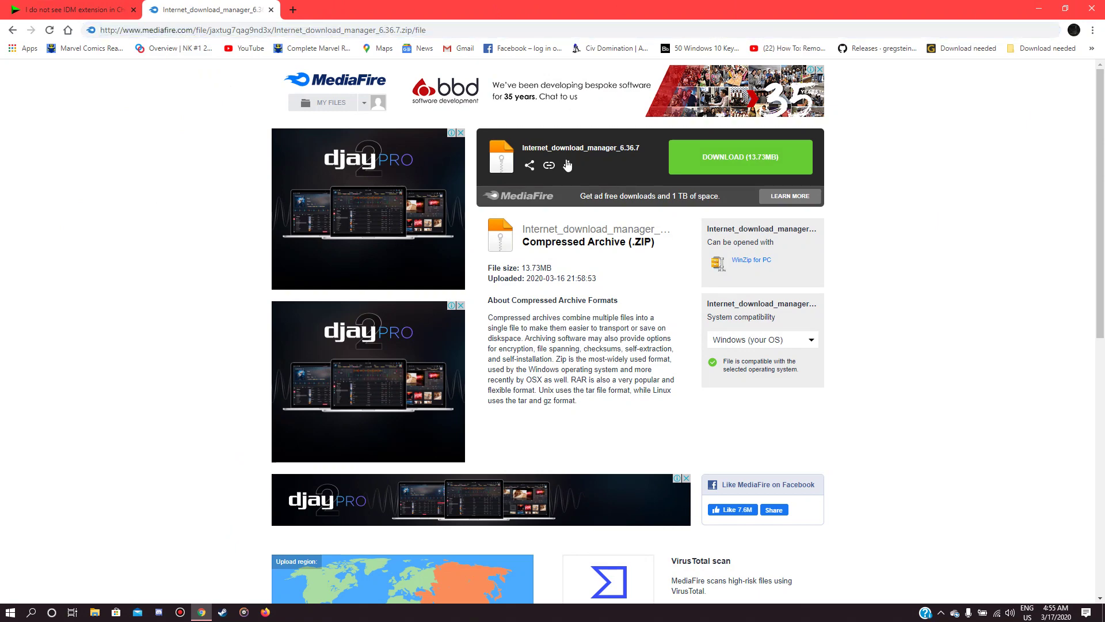
left_click(766, 167)
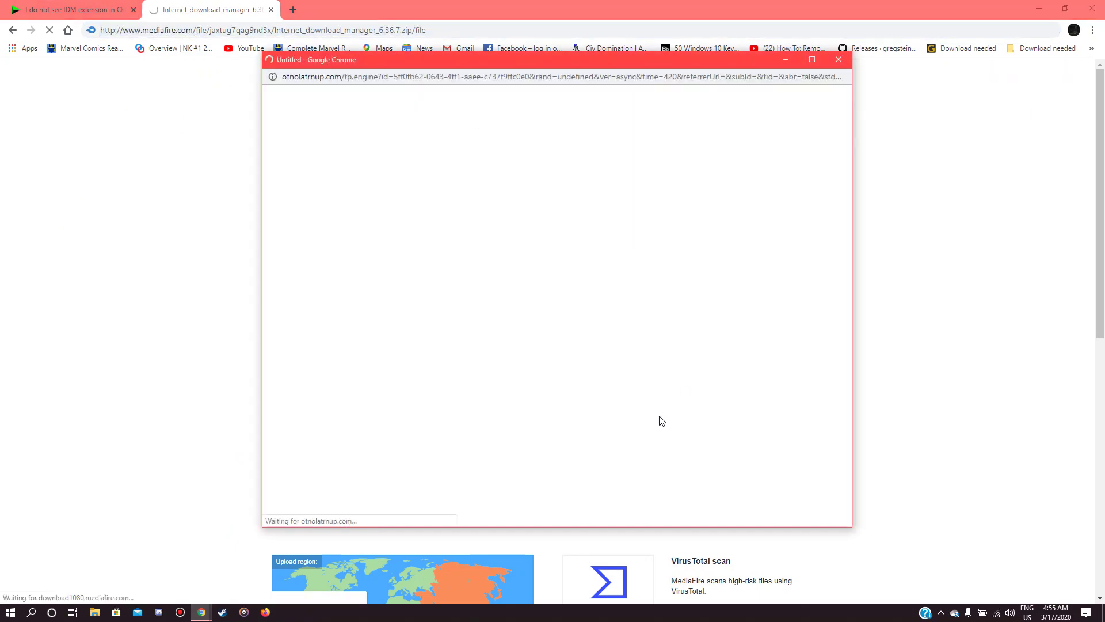
left_click(838, 60)
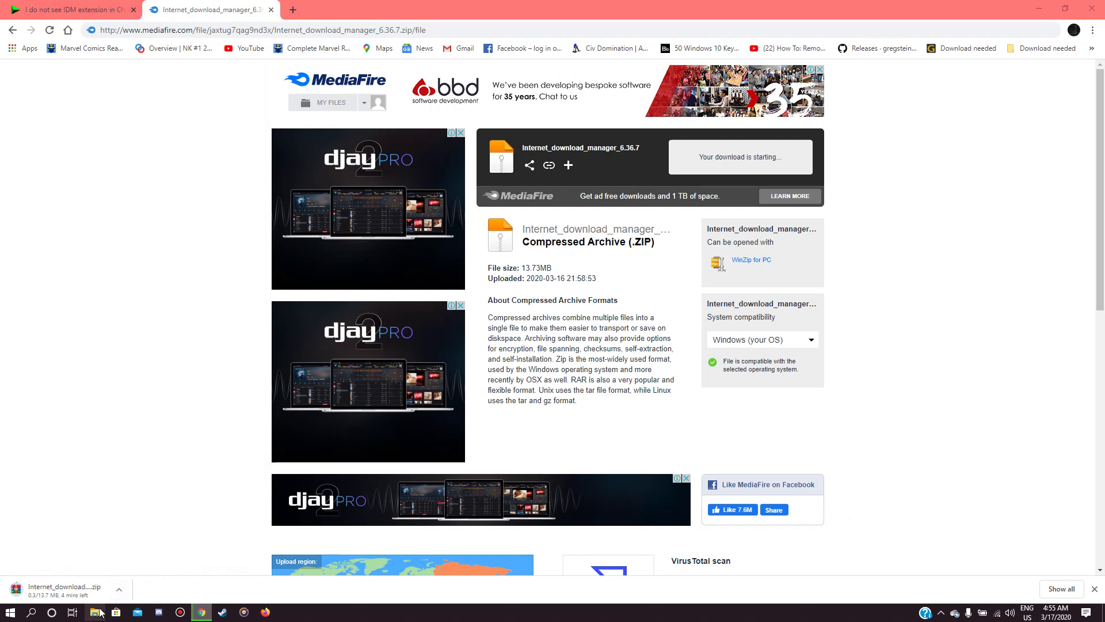
Check the Downloads folder for the existing archive and cancel the running browser download.
left_click(97, 611)
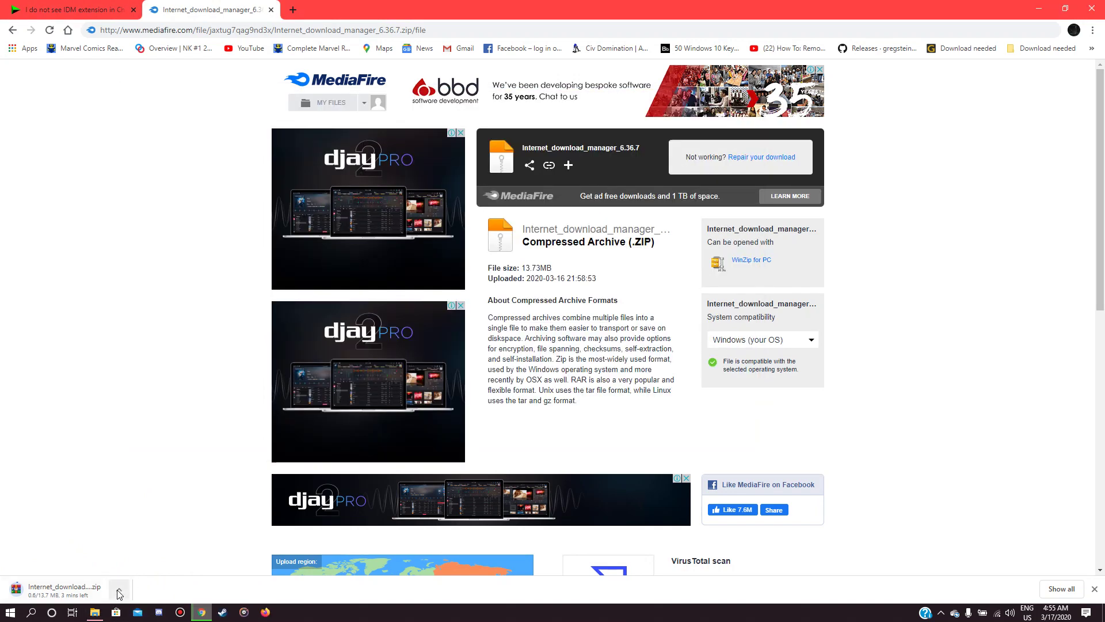
left_click(95, 611)
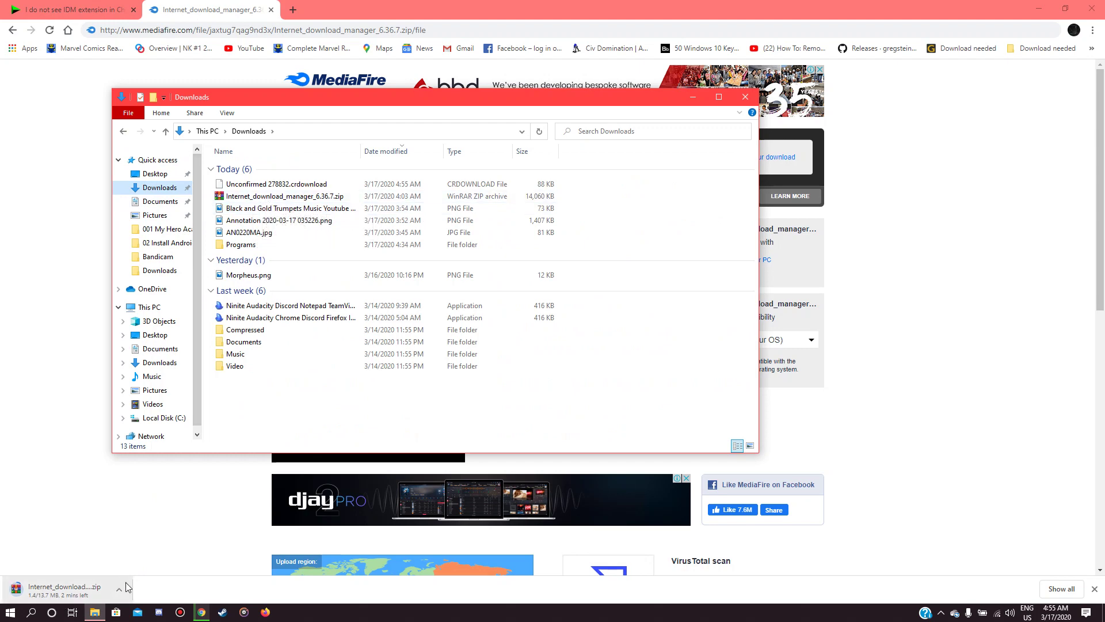
left_click(119, 588)
left_click(135, 569)
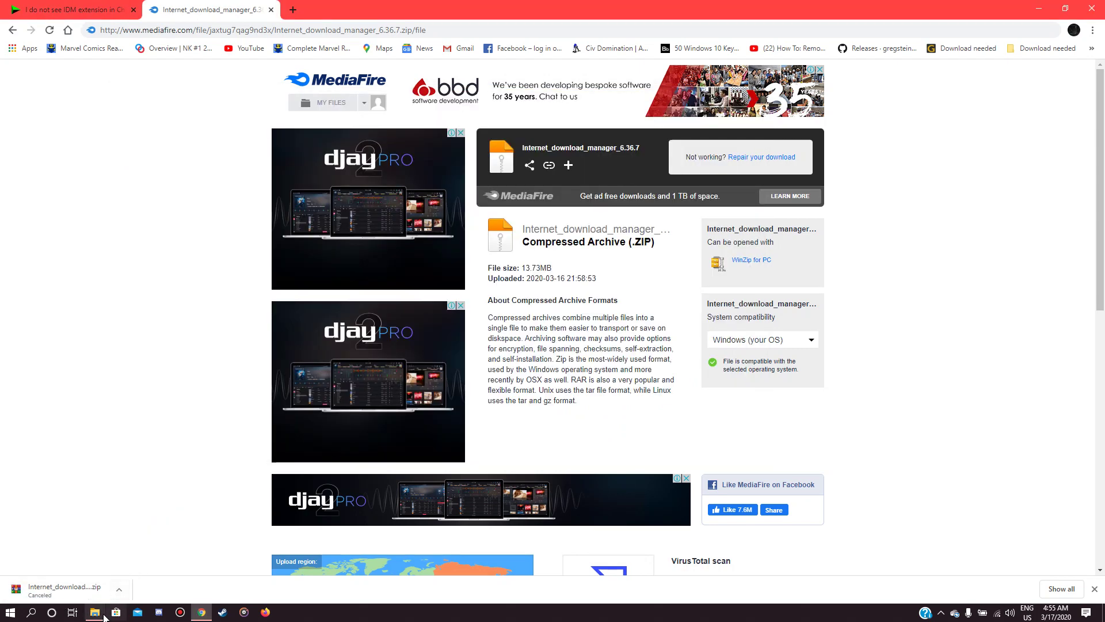
Transfer Internet_download_manager_6.36.7.zip from Downloads to the Desktop, and minimize the open windows.
left_click(103, 613)
left_click(263, 187)
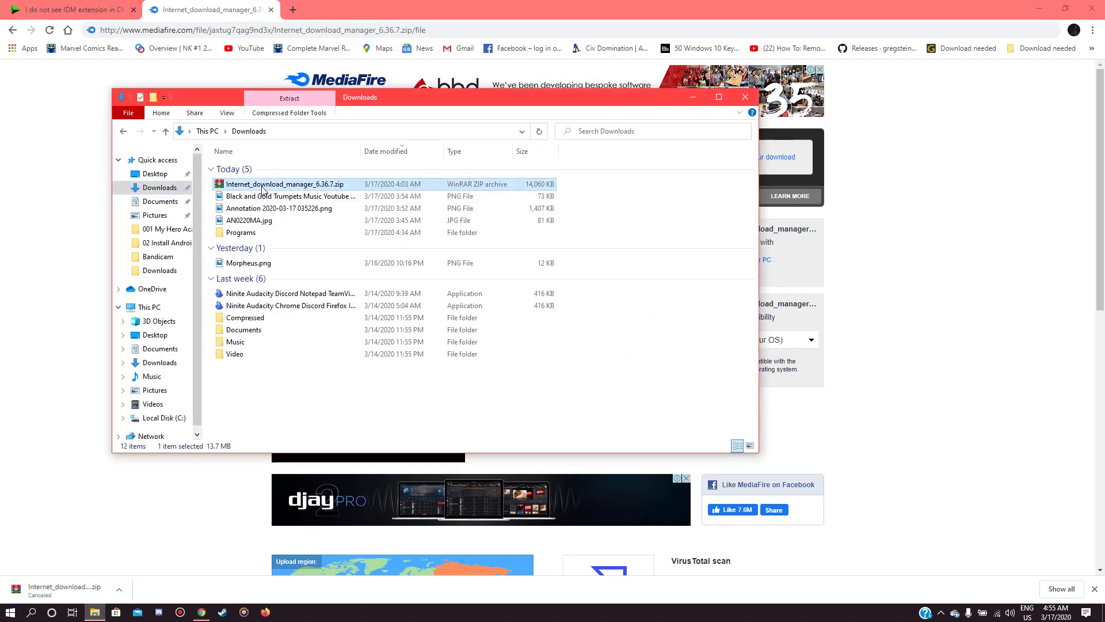
left_click(154, 174)
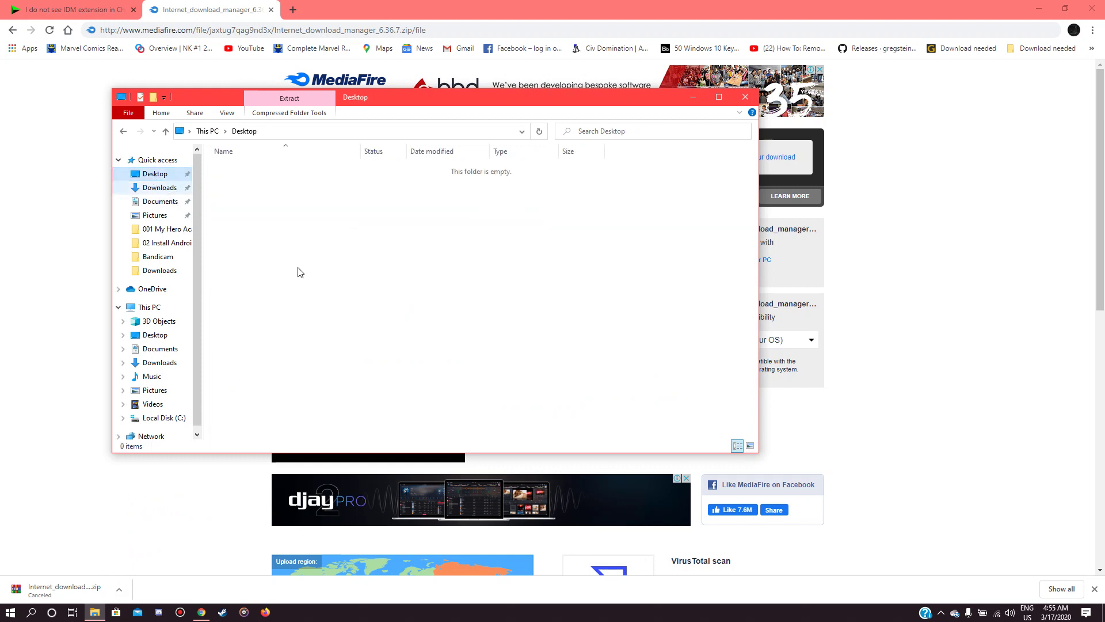
key("ctrl+v")
left_click(693, 96)
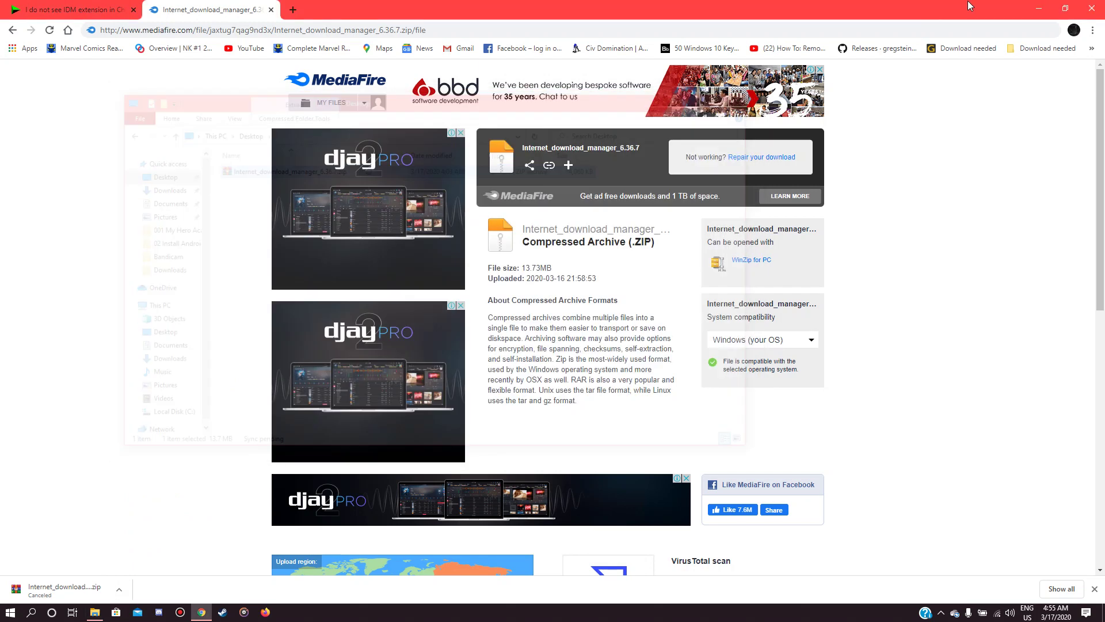
left_click(1040, 9)
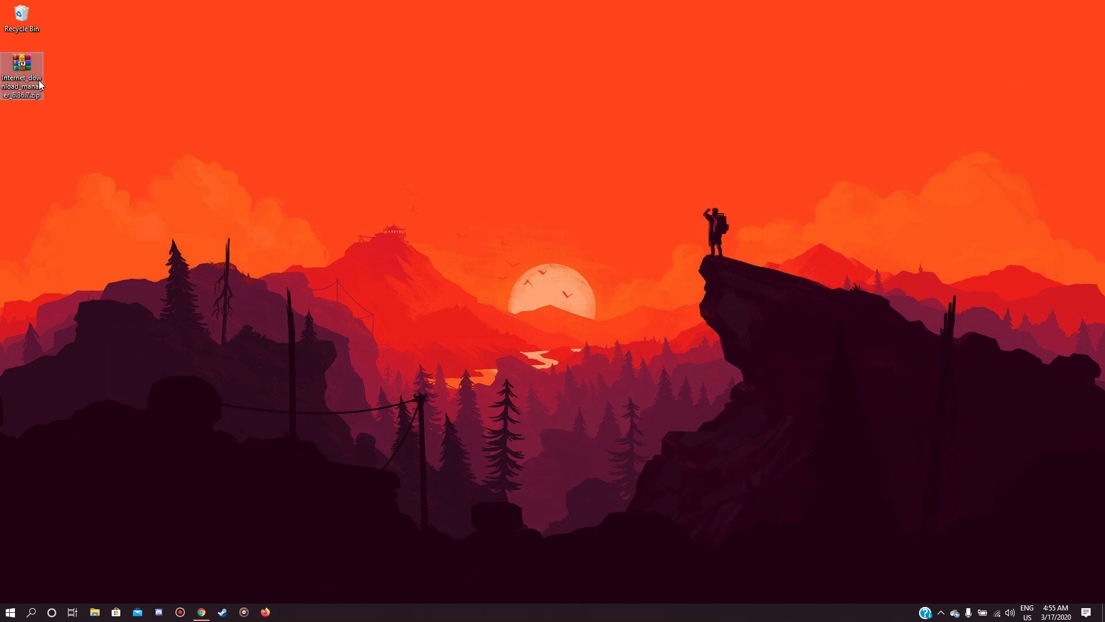
Extract the zip archive directly onto the desktop and open the extracted _Getintopc.com_internet_download_manager_6.36.7 folder.
left_click_drag(39, 85, 214, 134)
right_click(205, 126)
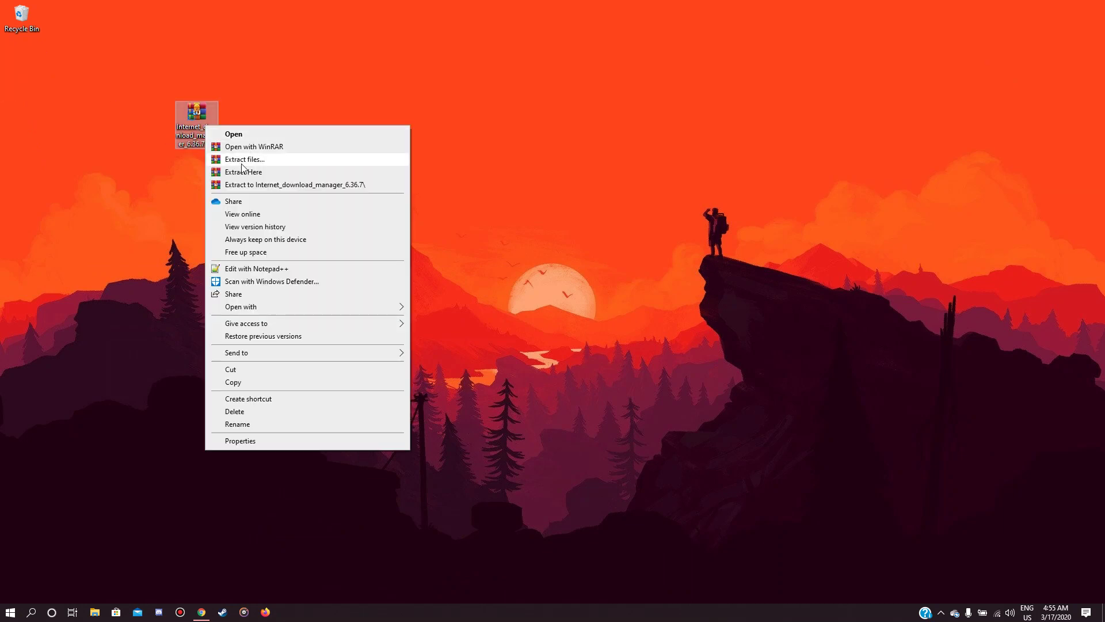
left_click(243, 172)
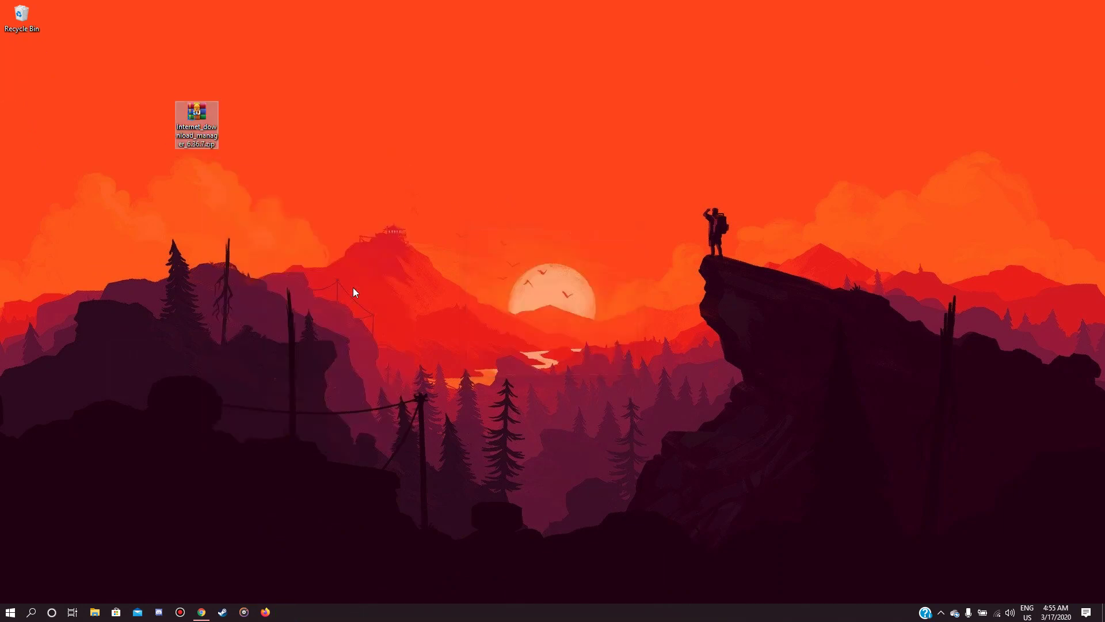
mouse_move(20, 85)
left_mouse_down()
mouse_move(204, 130)
mouse_move(19, 78)
left_mouse_up()
double_click(20, 78)
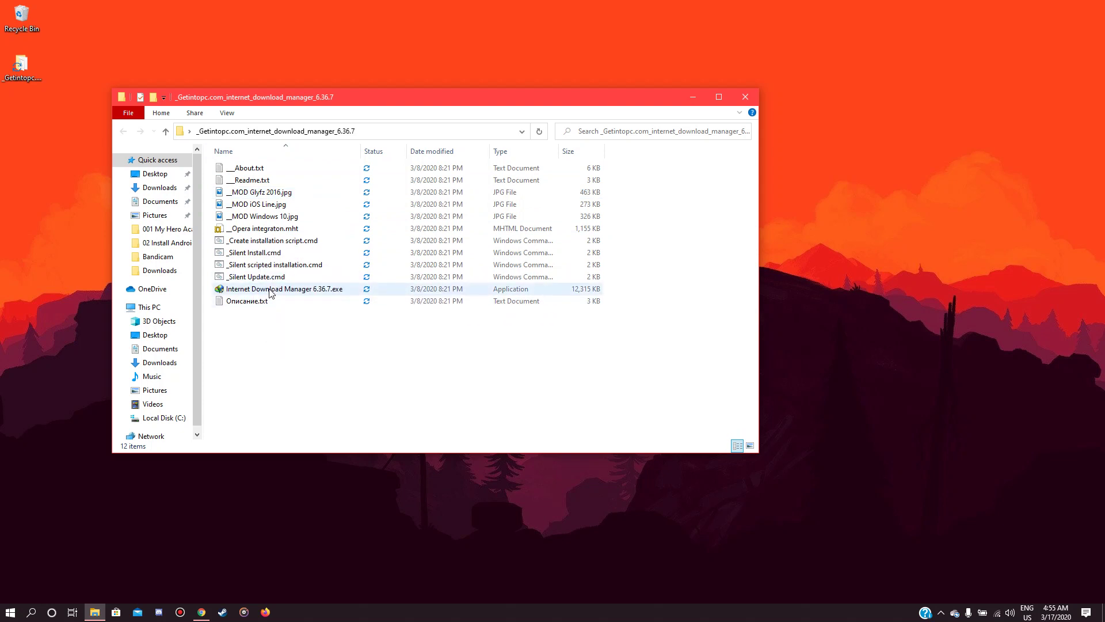
Run Internet Download Manager 6.36.7.exe and proceed with the standard installation, keeping the default install and Start Menu folders.
left_click(270, 290)
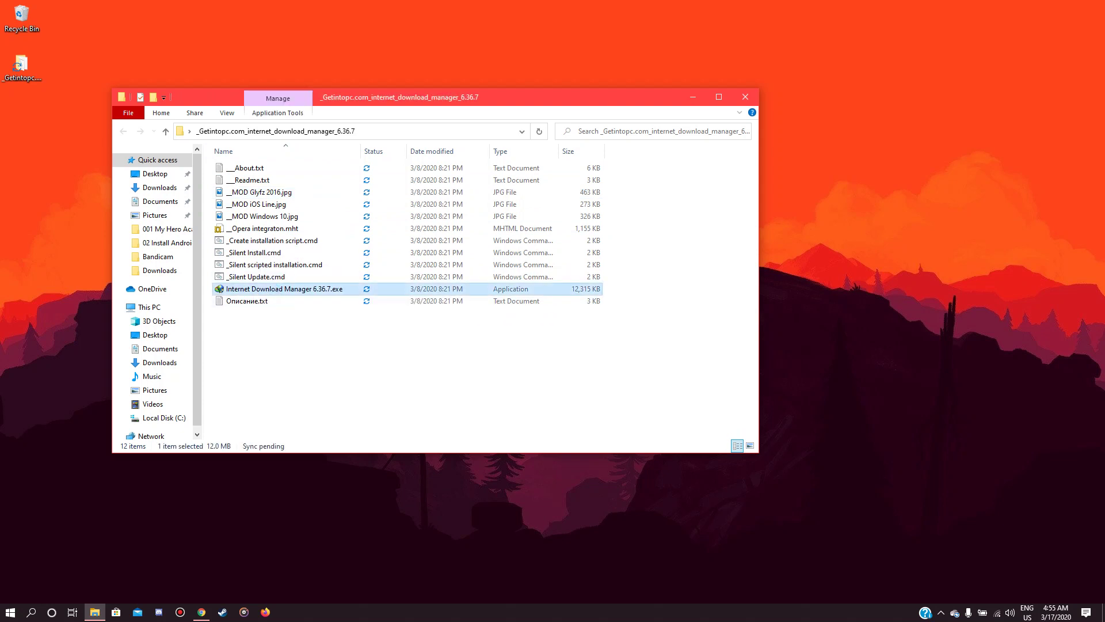
double_click(270, 290)
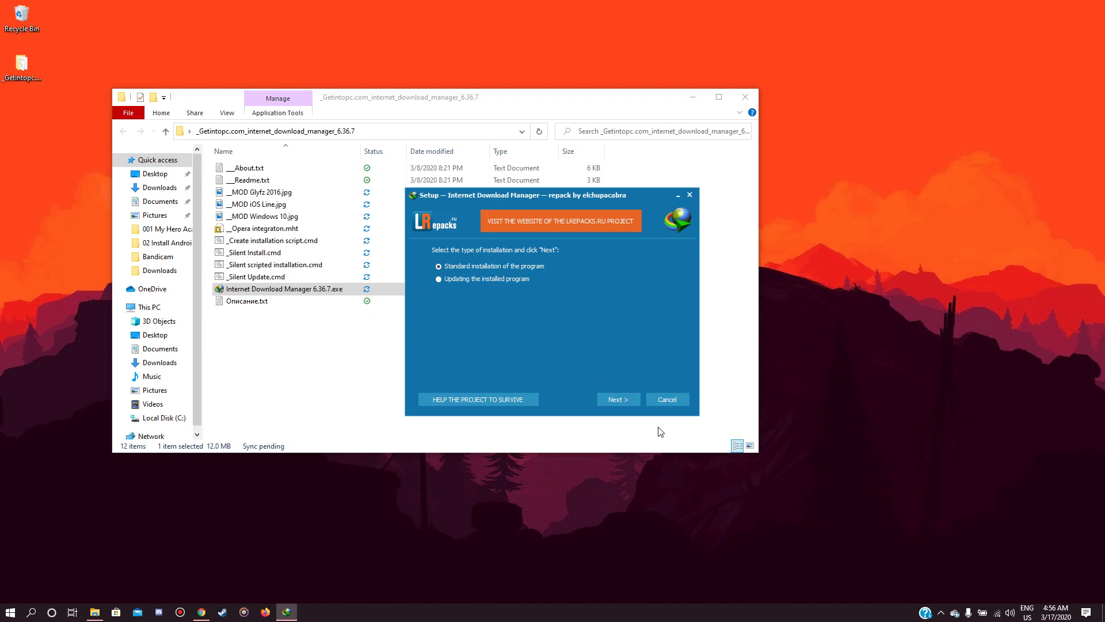
left_click(605, 394)
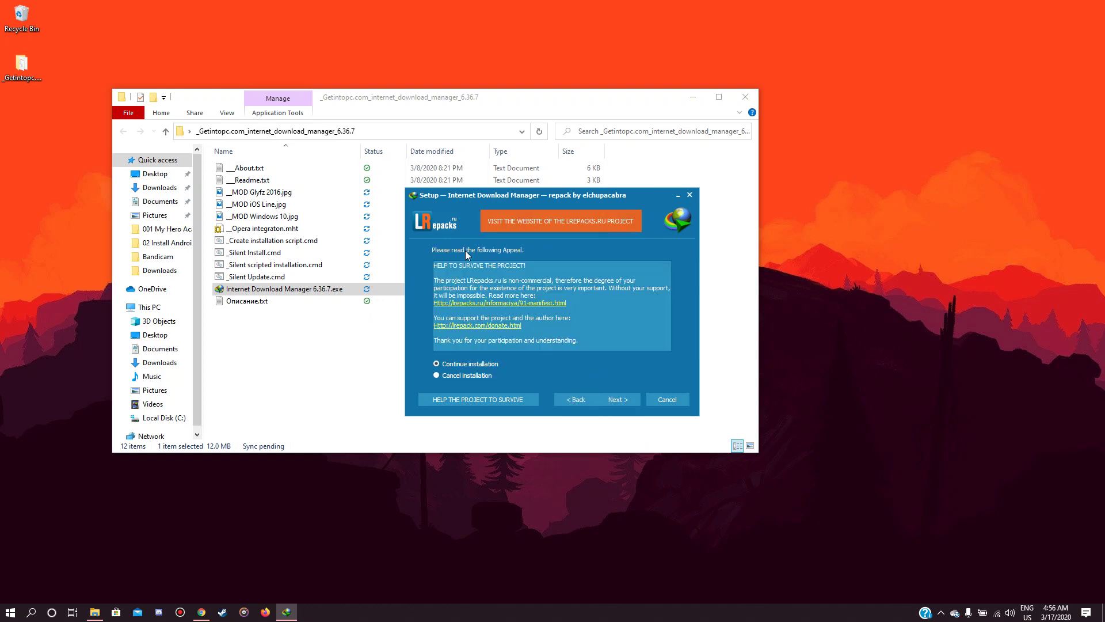
left_click(616, 400)
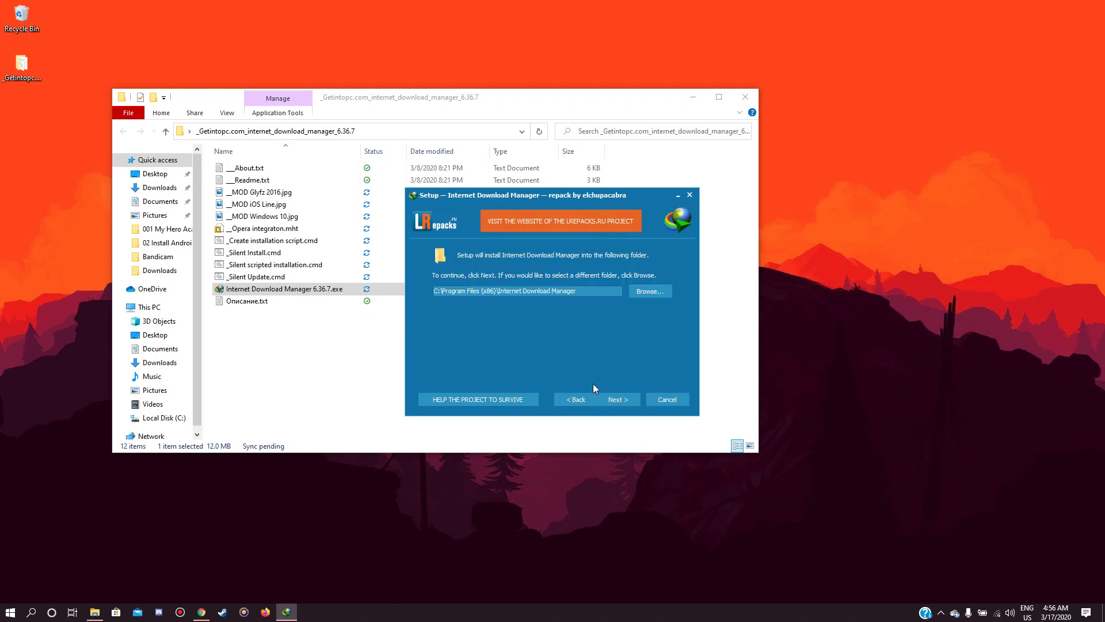
left_click(614, 398)
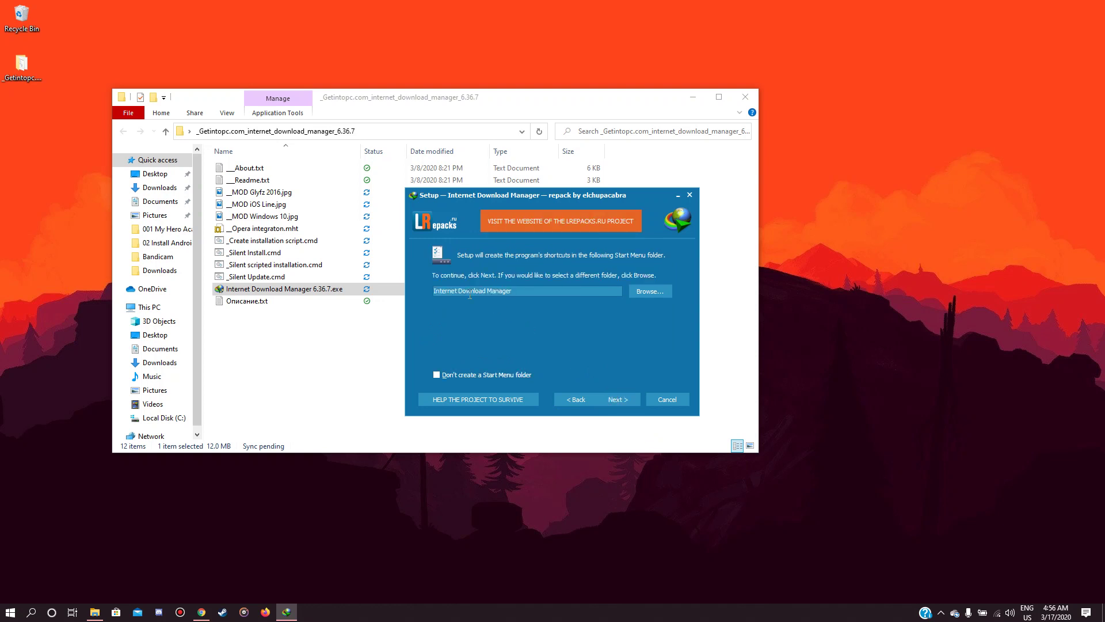
left_click(617, 400)
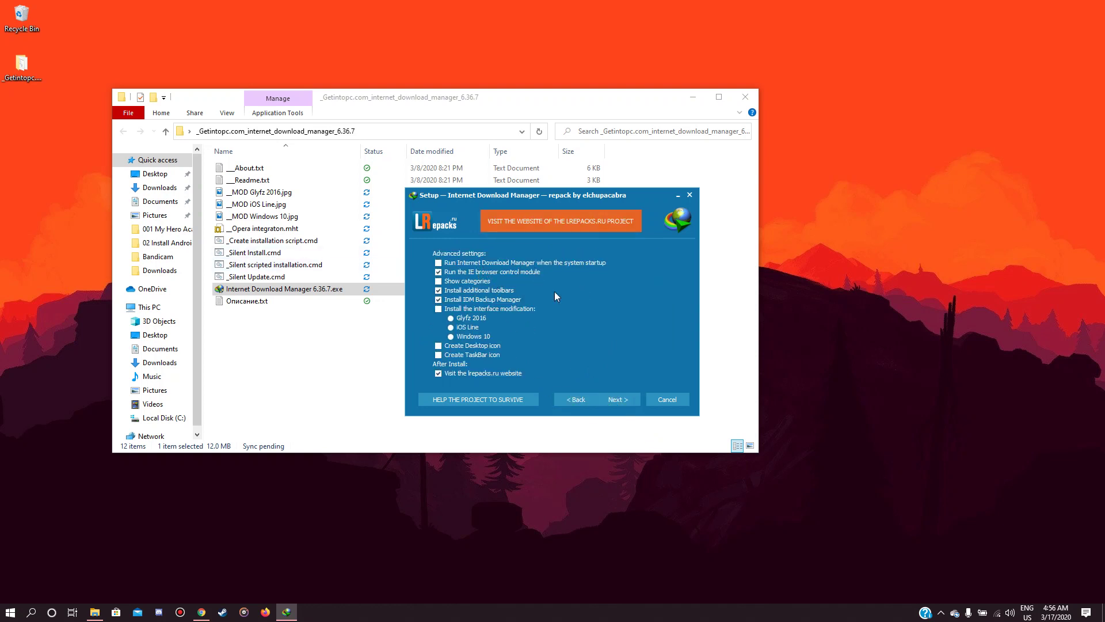
Enable running at system startup and the Windows 10 interface modification, and continue the installation.
left_click(543, 264)
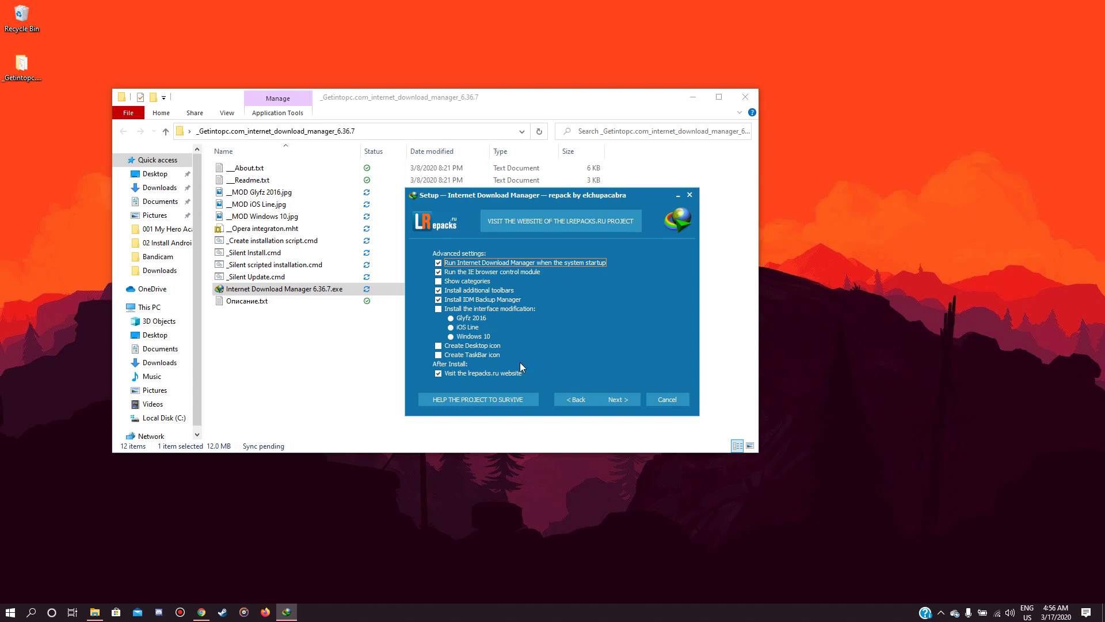
left_click(482, 339)
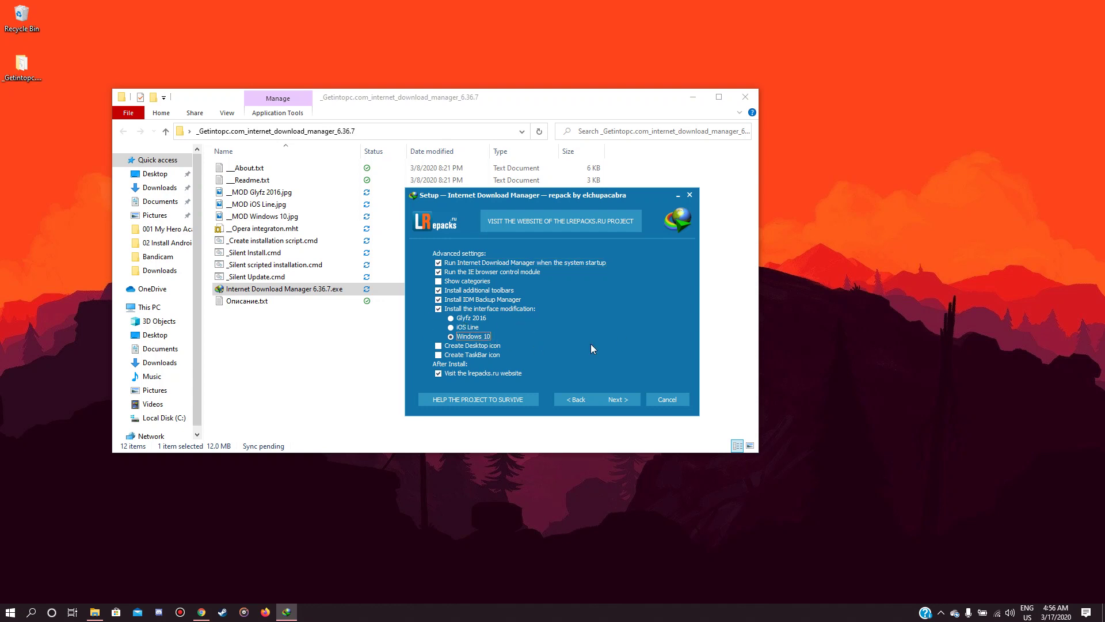
left_click(618, 397)
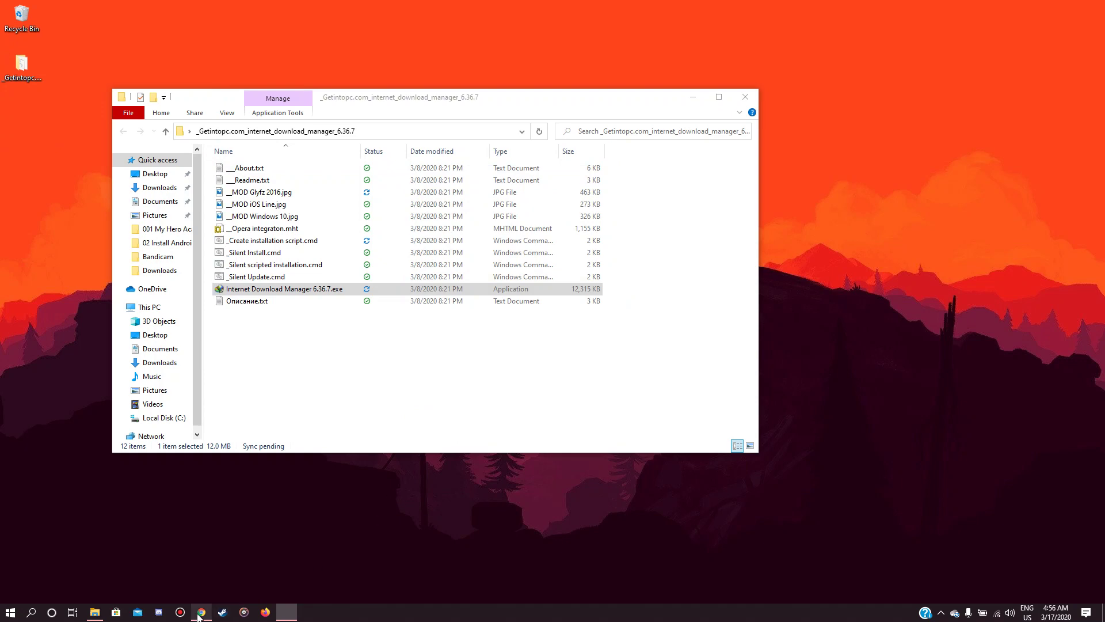
Launch the installed Internet Download Manager, dismiss its Microsoft Edge integration notice, and leave its main window.
mouse_move(201, 612)
left_click(213, 524)
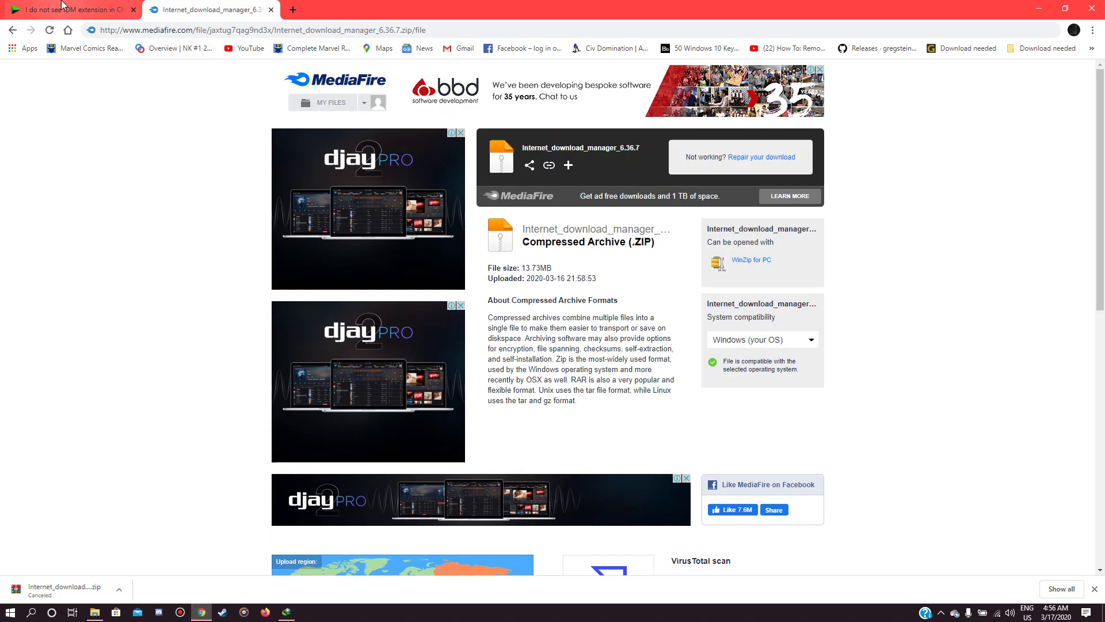
left_click(293, 10)
key("super")
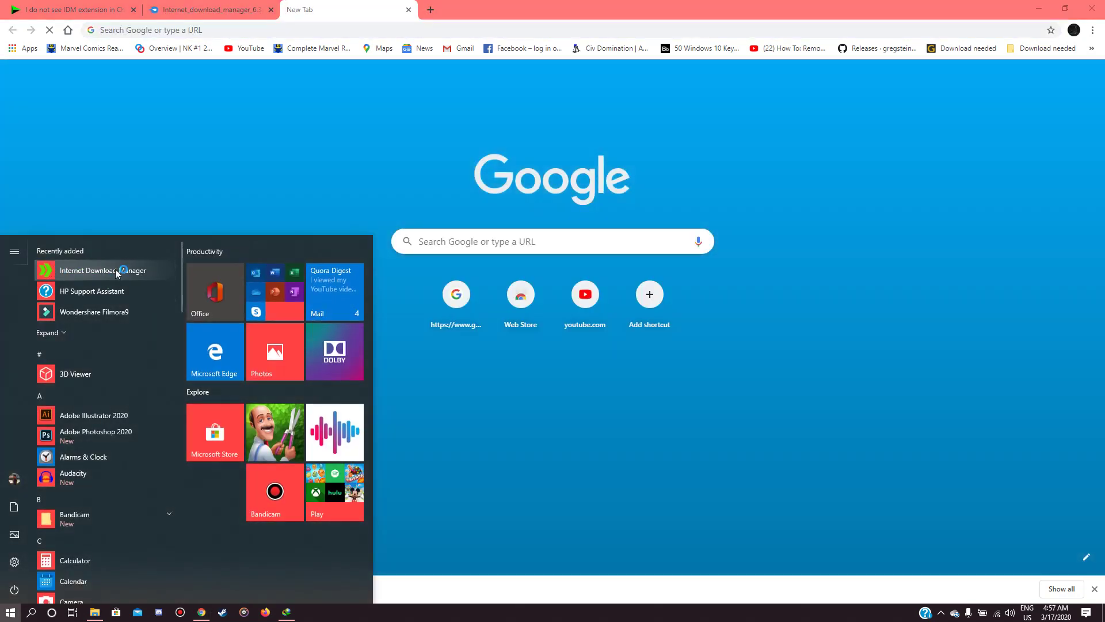
left_click(106, 275)
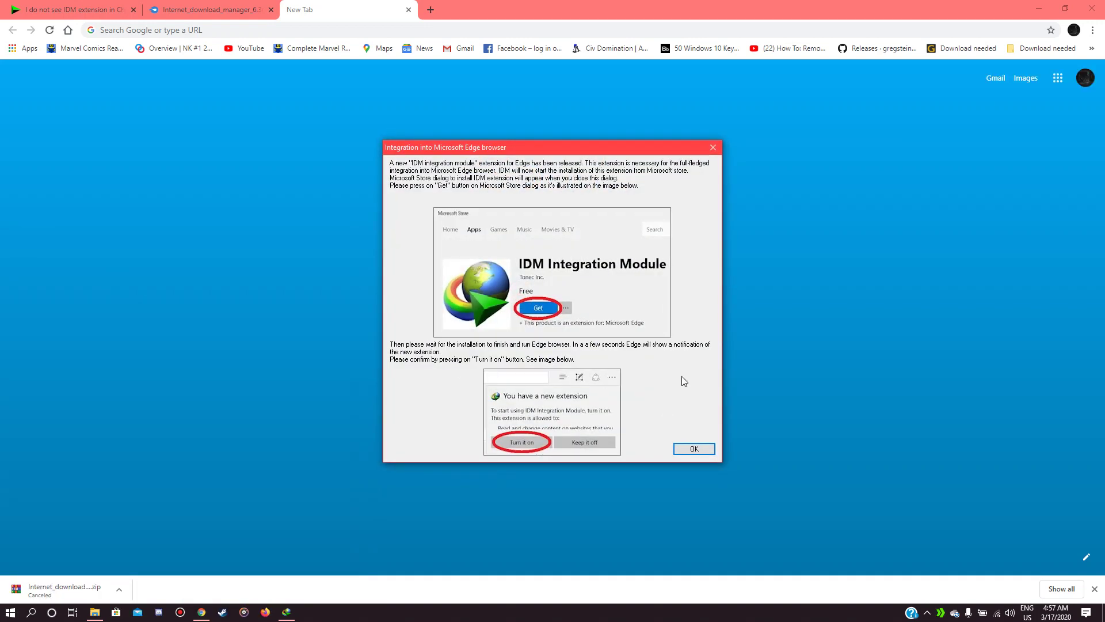
left_click(712, 147)
left_click(520, 10)
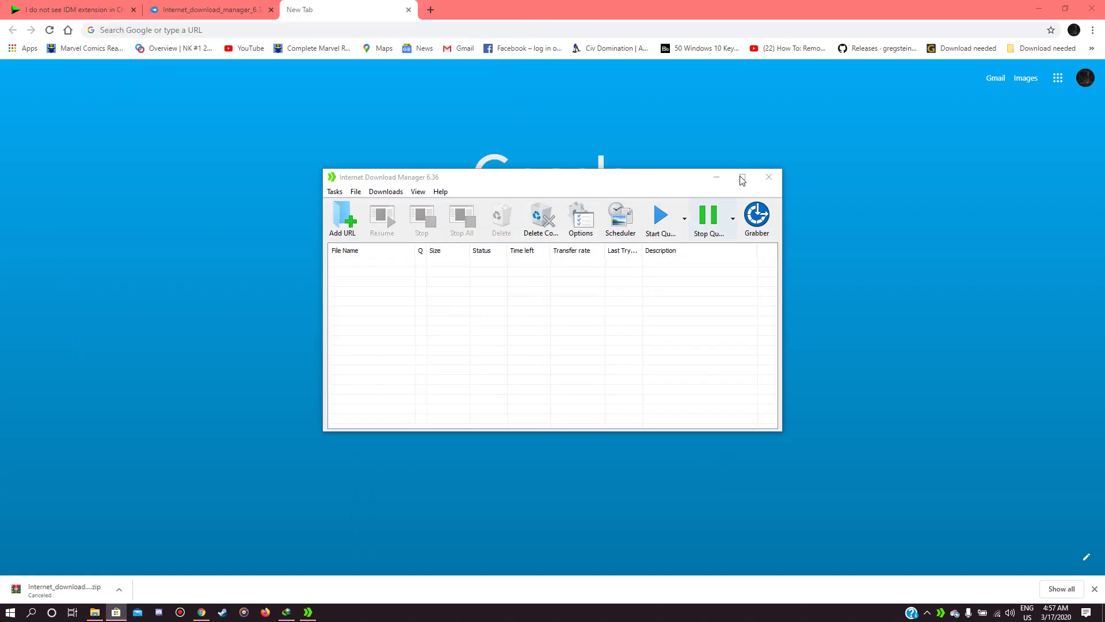
left_click(741, 177)
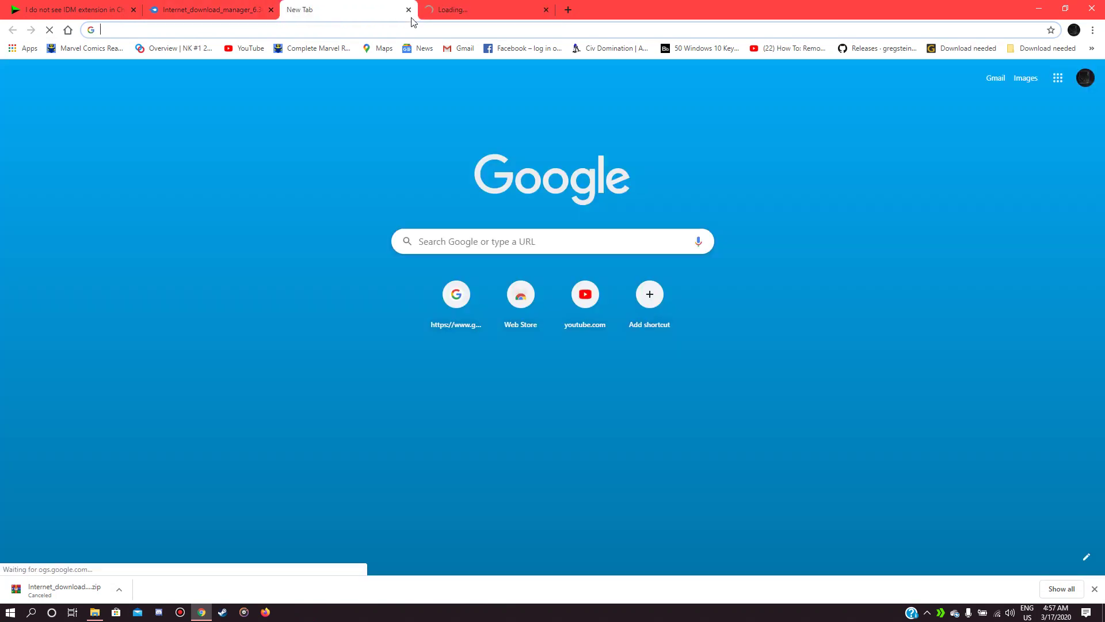
Close the spare Chrome tabs and open the YouTube video "Forged in Fire: Genghis Khan's Sword BARBARIC FINAL ROUND" in a new tab.
left_click(408, 10)
left_click(408, 9)
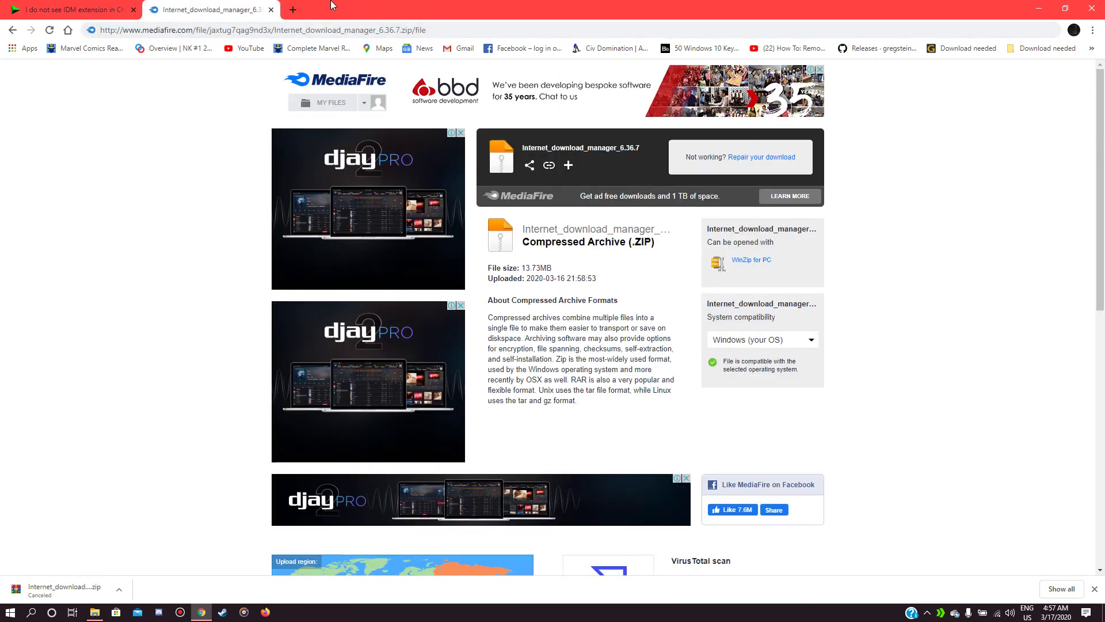
left_click(295, 9)
left_click(247, 48)
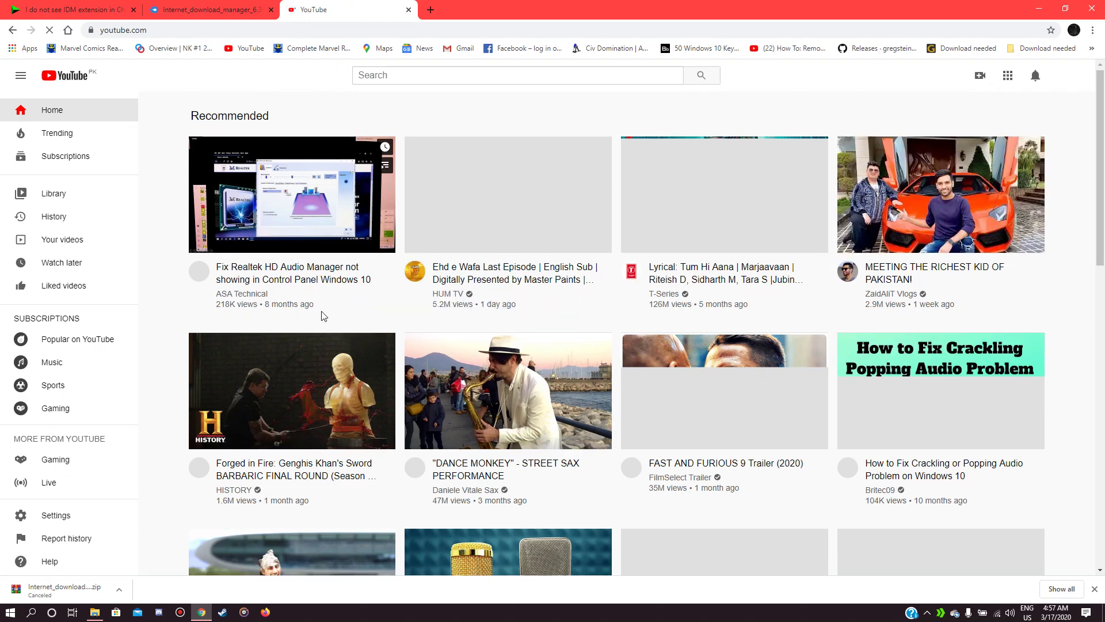
scroll(321, 313, "down", 1)
left_click(282, 377)
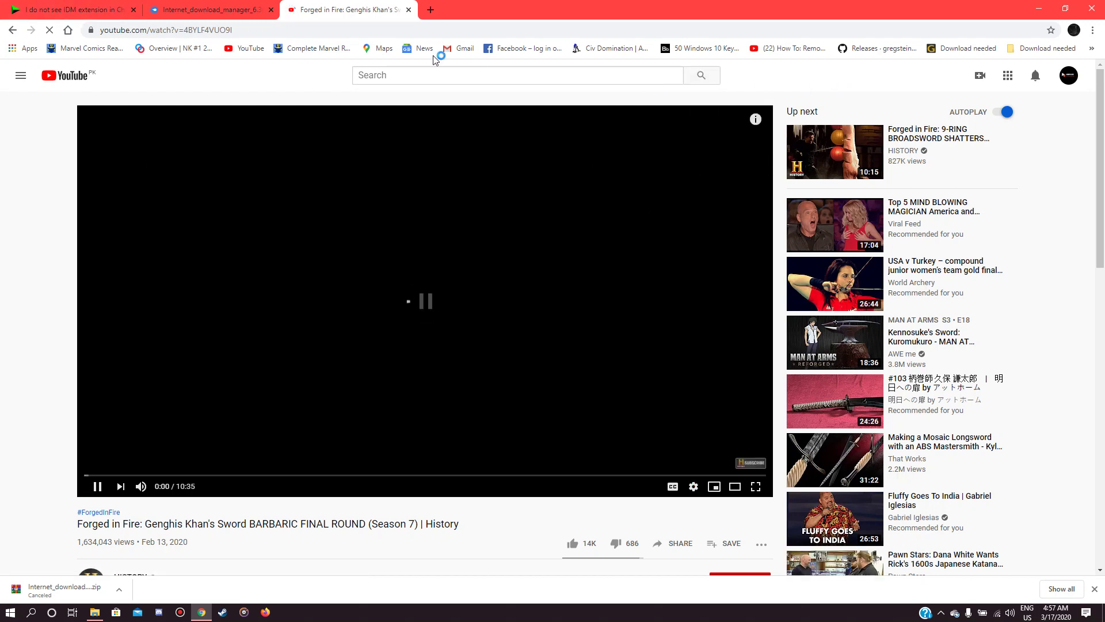
Close the video tab and highlight the web address of the IDM Chrome browser integration page.
left_click(351, 28)
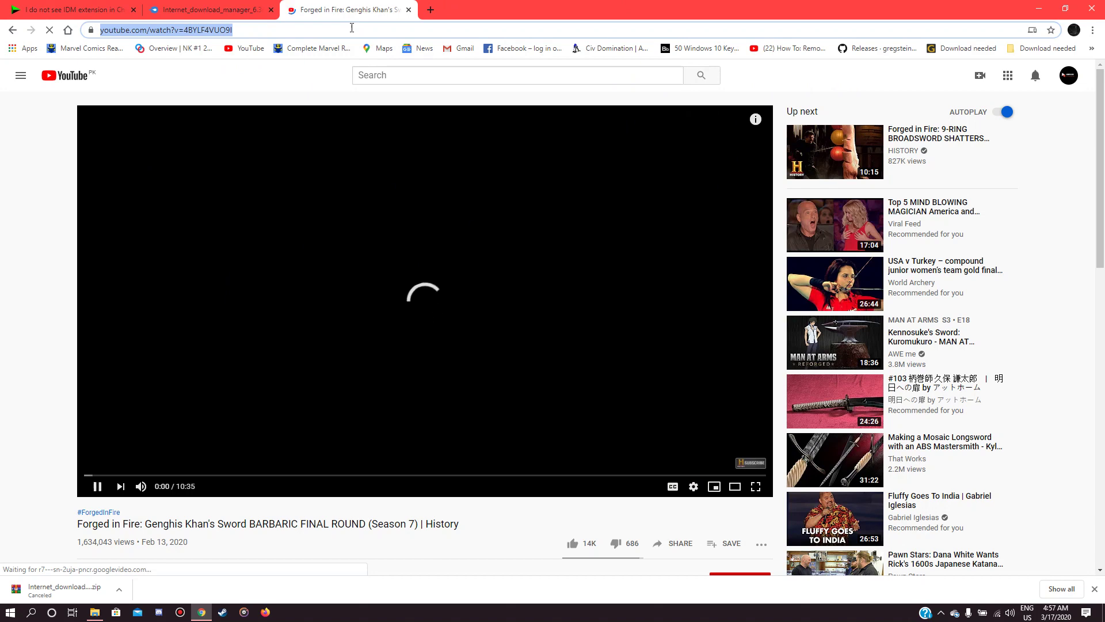
left_click(408, 10)
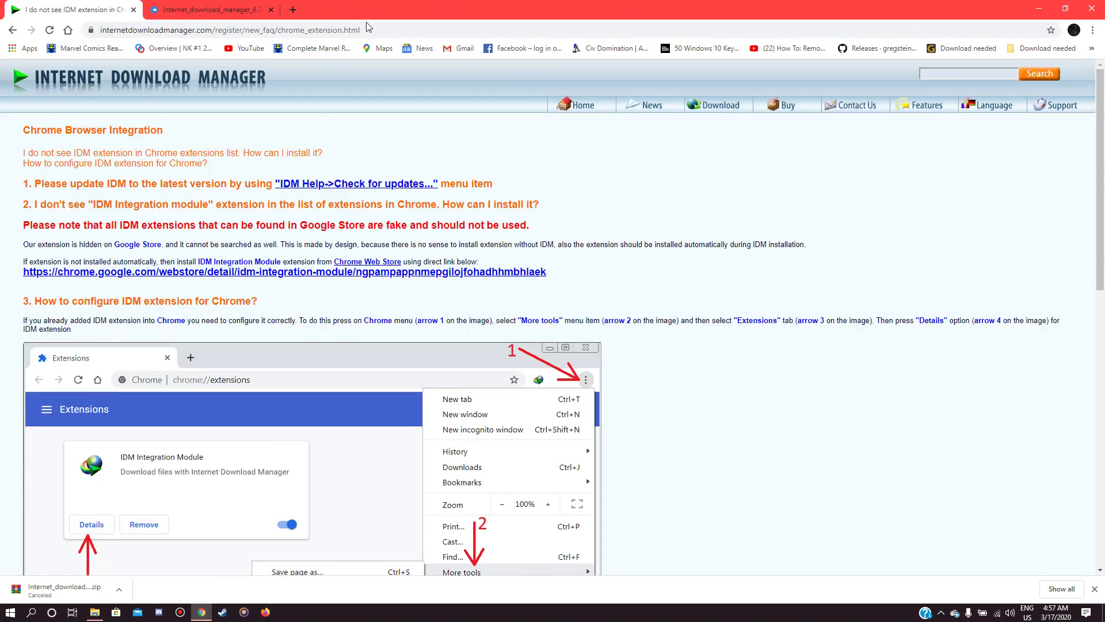
left_click_drag(362, 28, 103, 25)
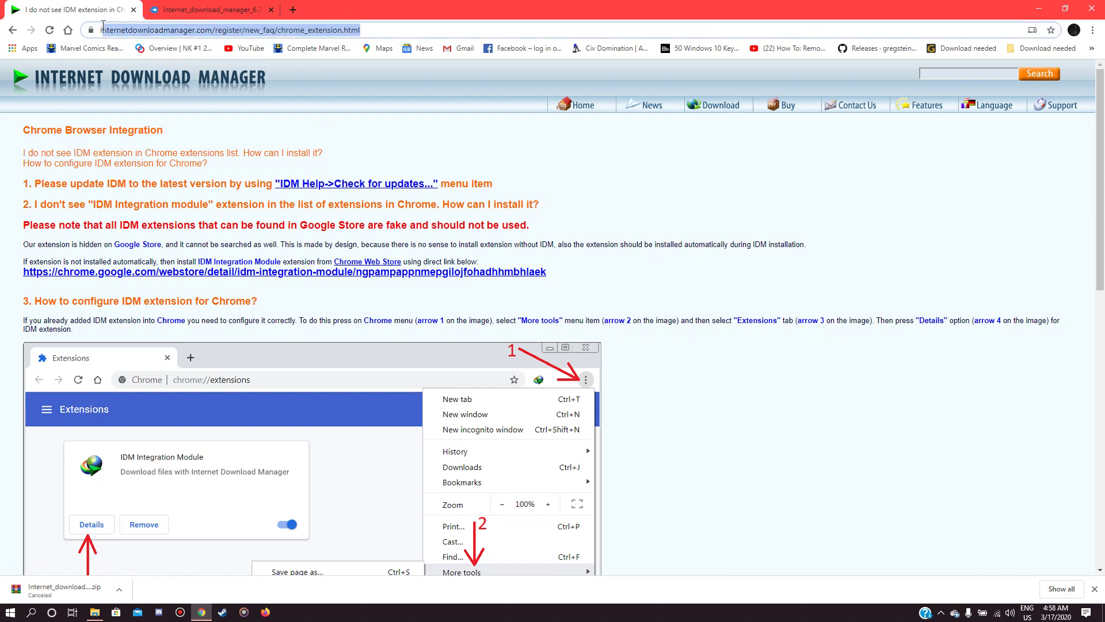
left_click(369, 161)
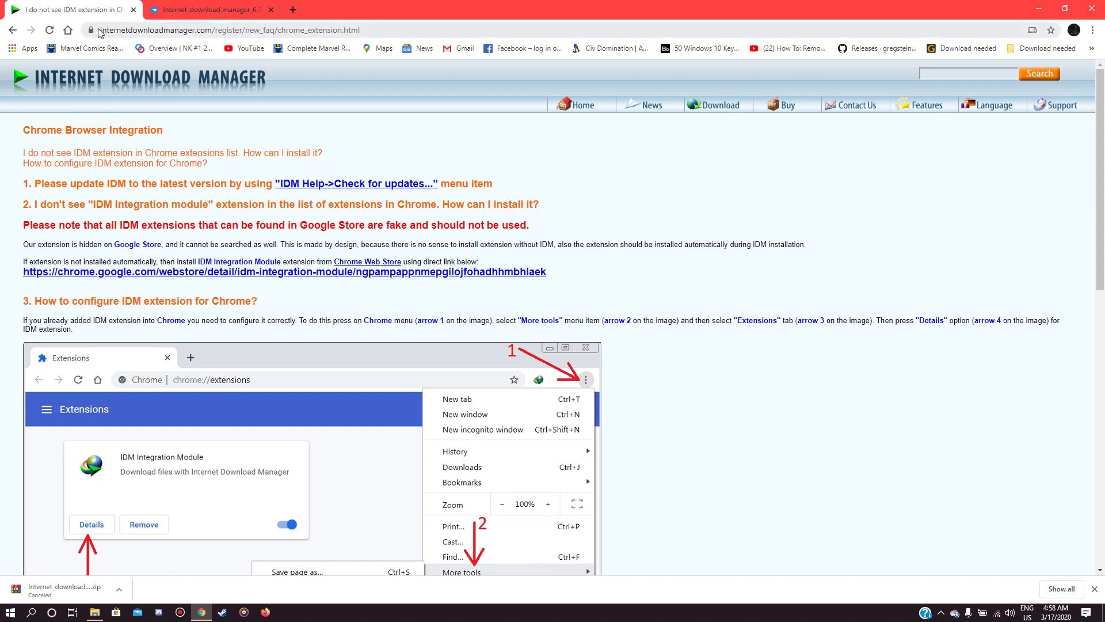
Open the IDM Integration Module's Chrome Web Store page through the direct link on the Chrome Browser Integration page.
left_click_drag(375, 28, 94, 26)
left_click(480, 167)
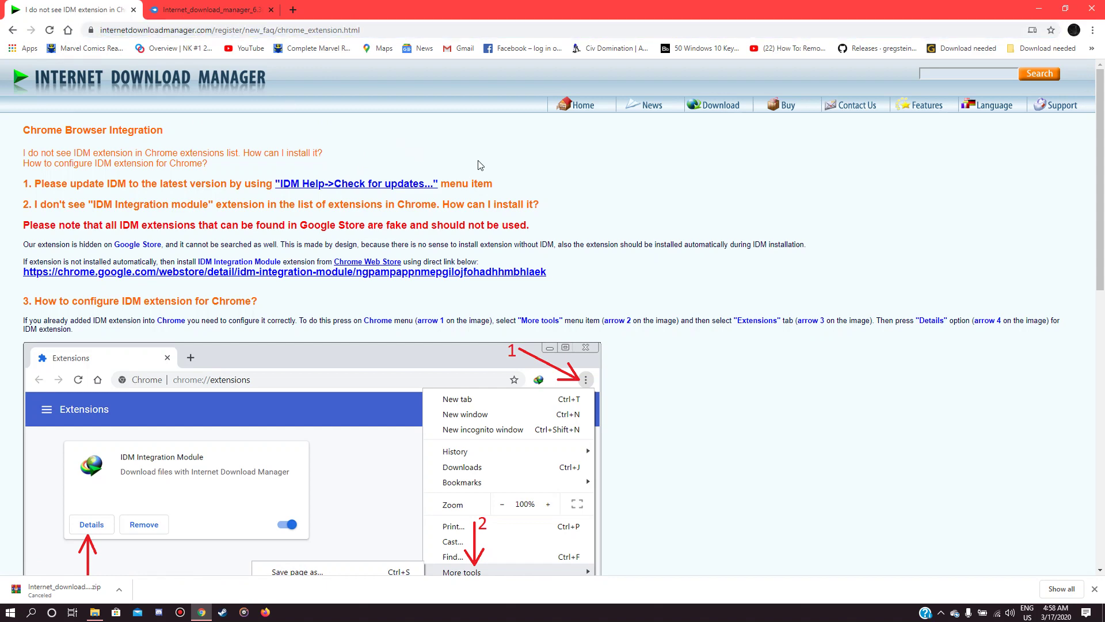
left_click(486, 274)
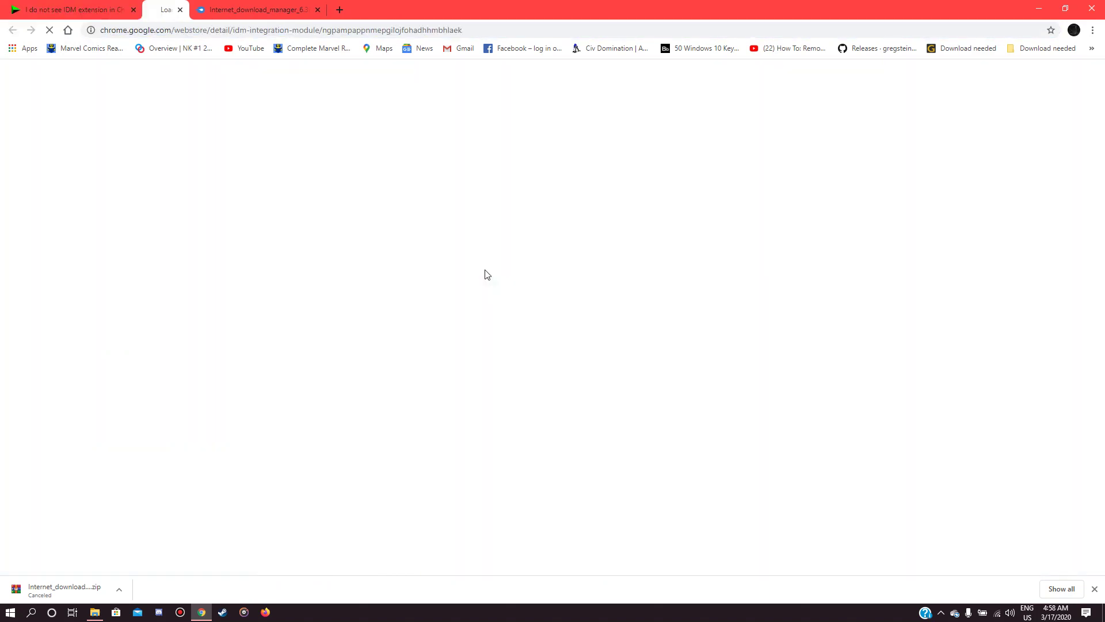
left_click(84, 6)
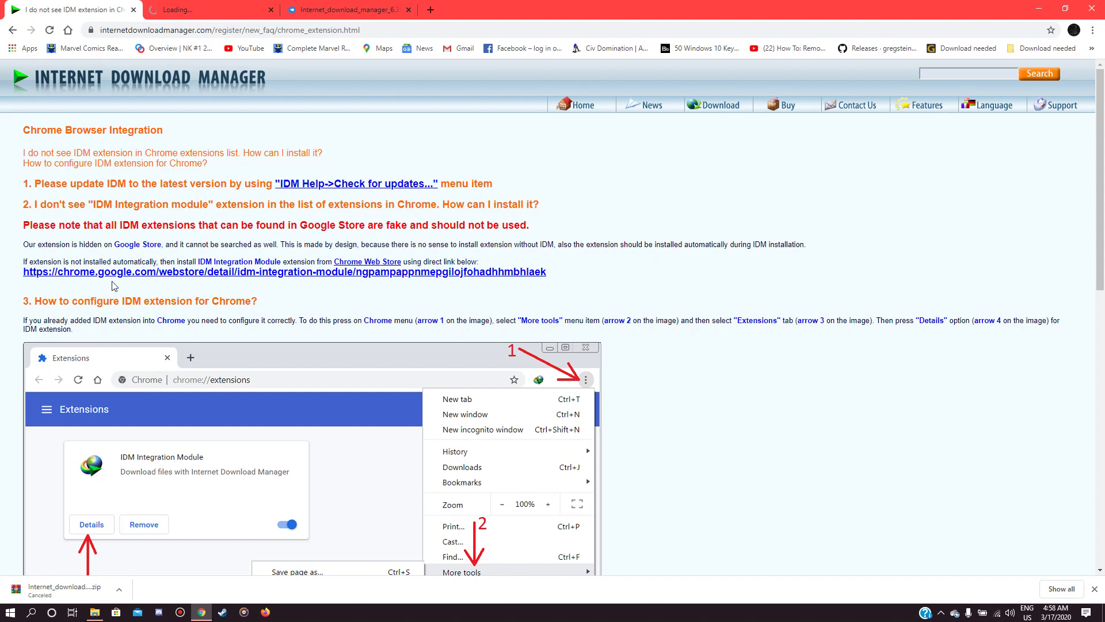
left_click(242, 10)
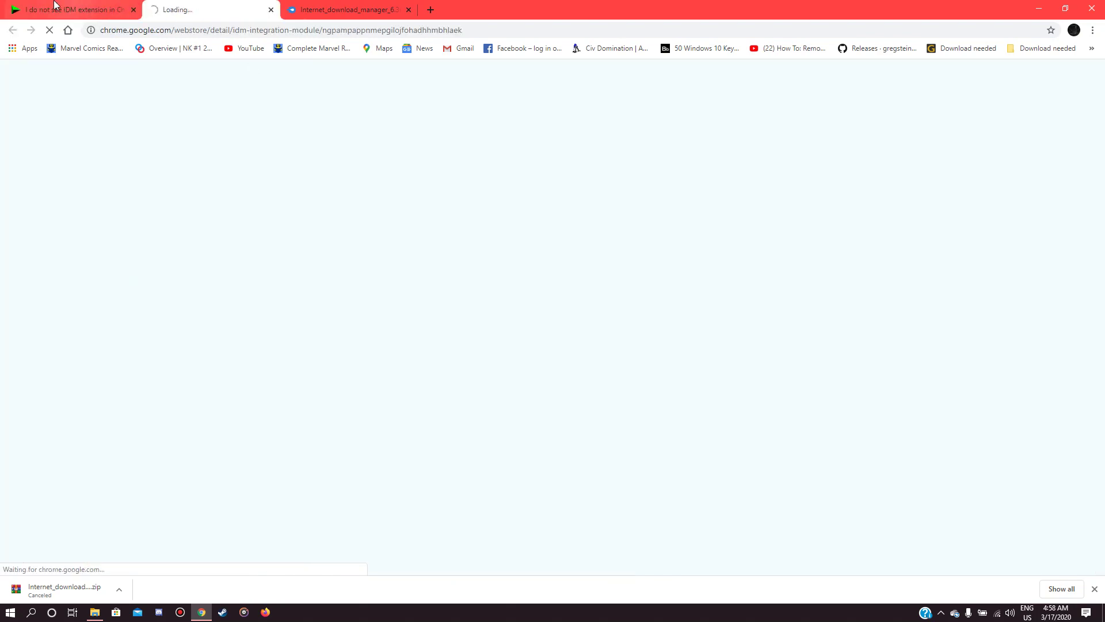
left_click(57, 8)
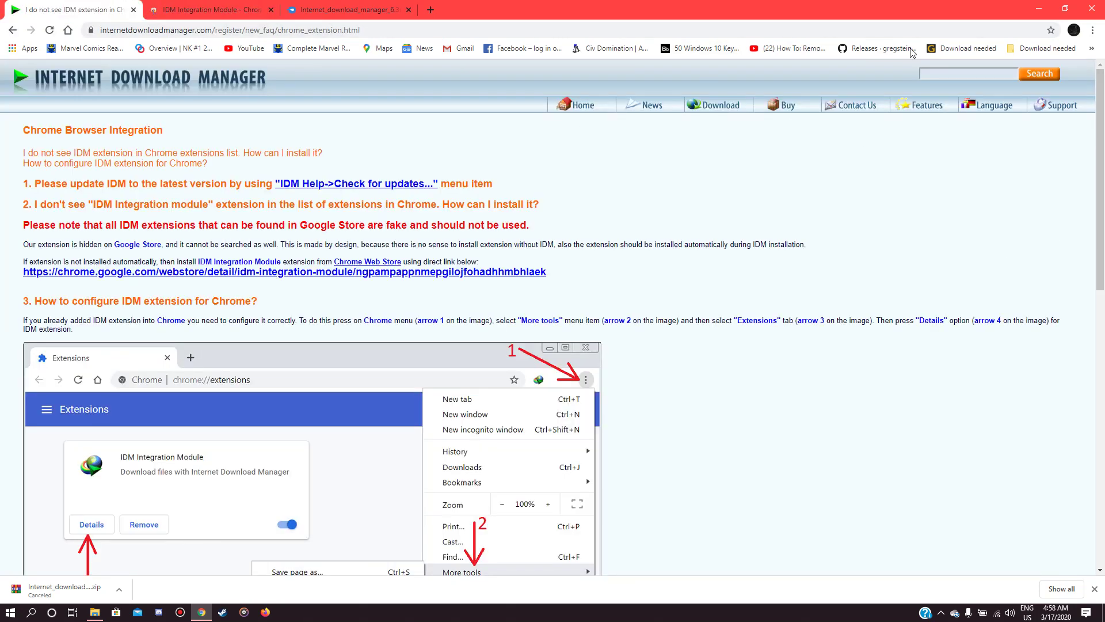
left_click(195, 7)
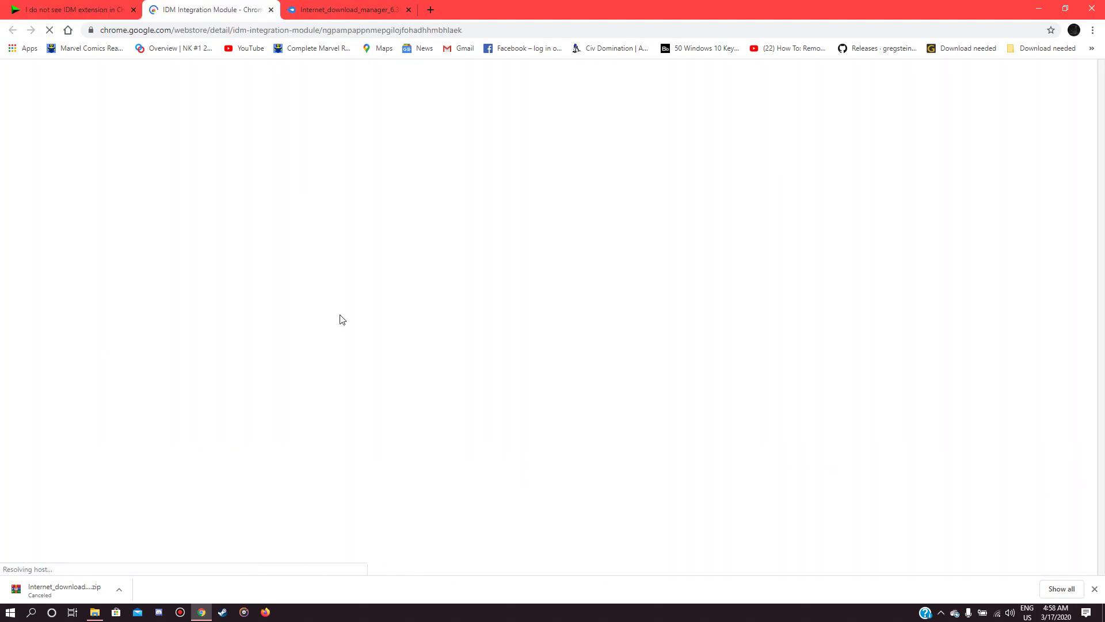
key("ctrl+shift+Tab")
key("ctrl+Tab")
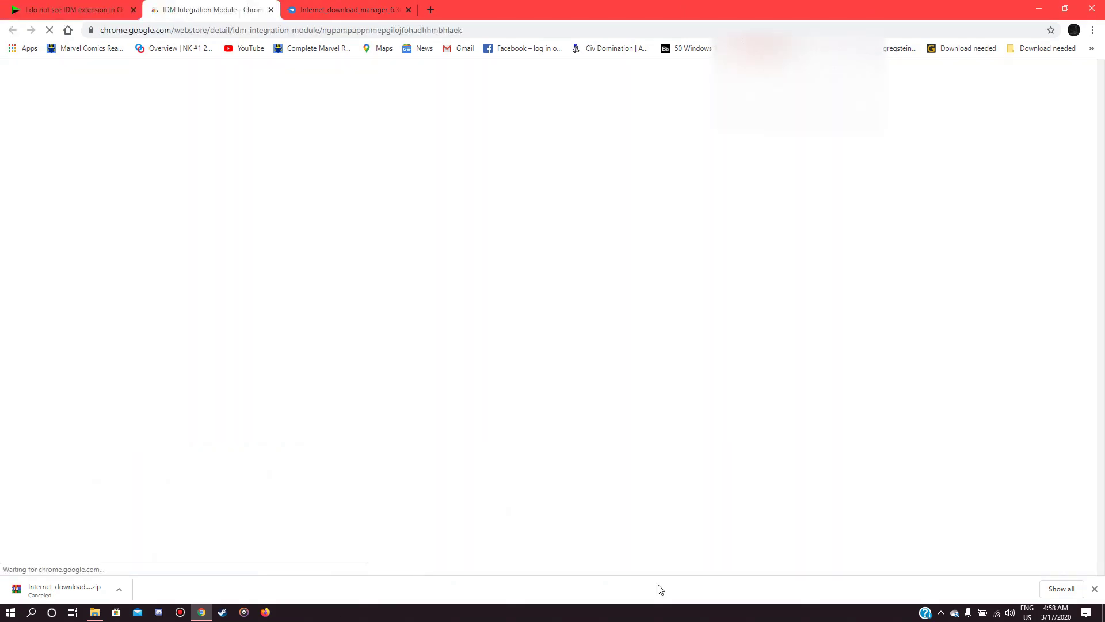
left_click(942, 612)
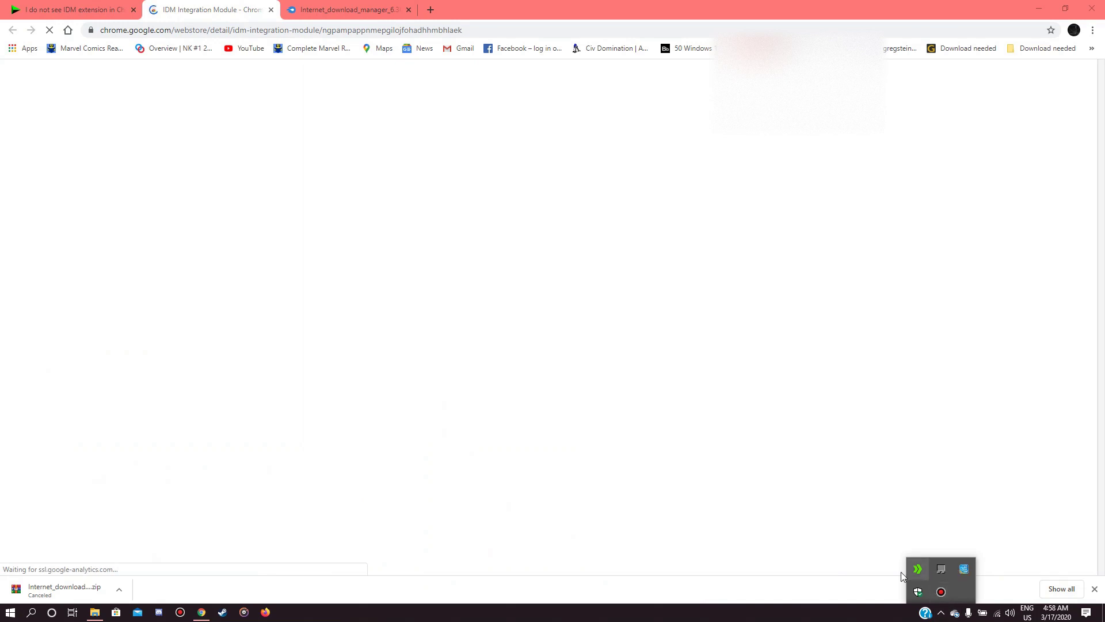
left_click(646, 385)
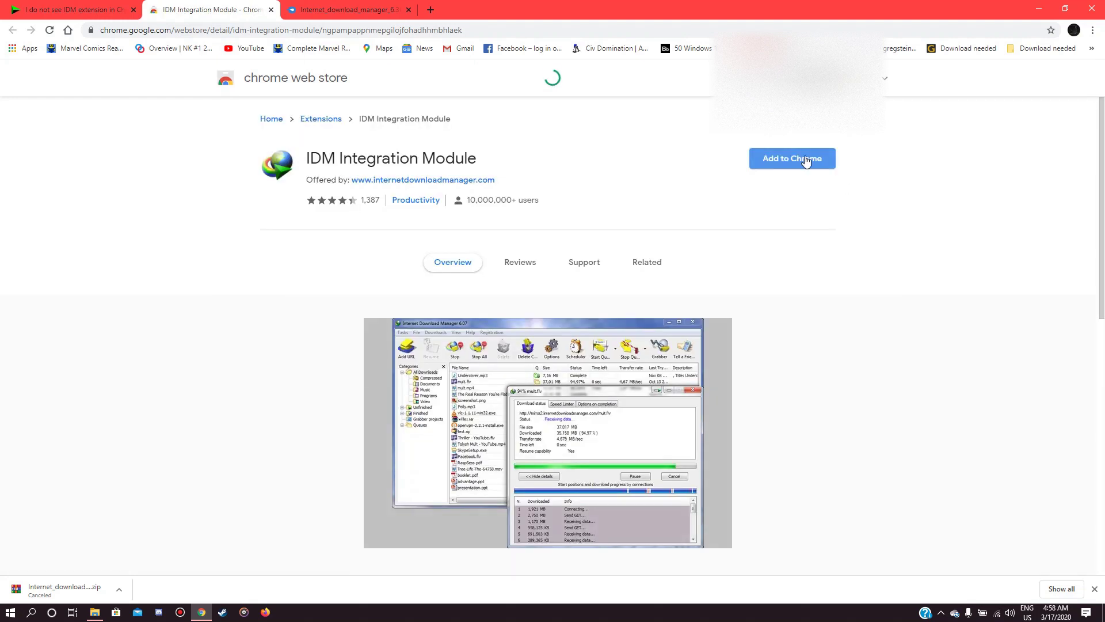
Add the IDM Integration Module extension to Chrome and approve its requested permissions.
left_click(807, 163)
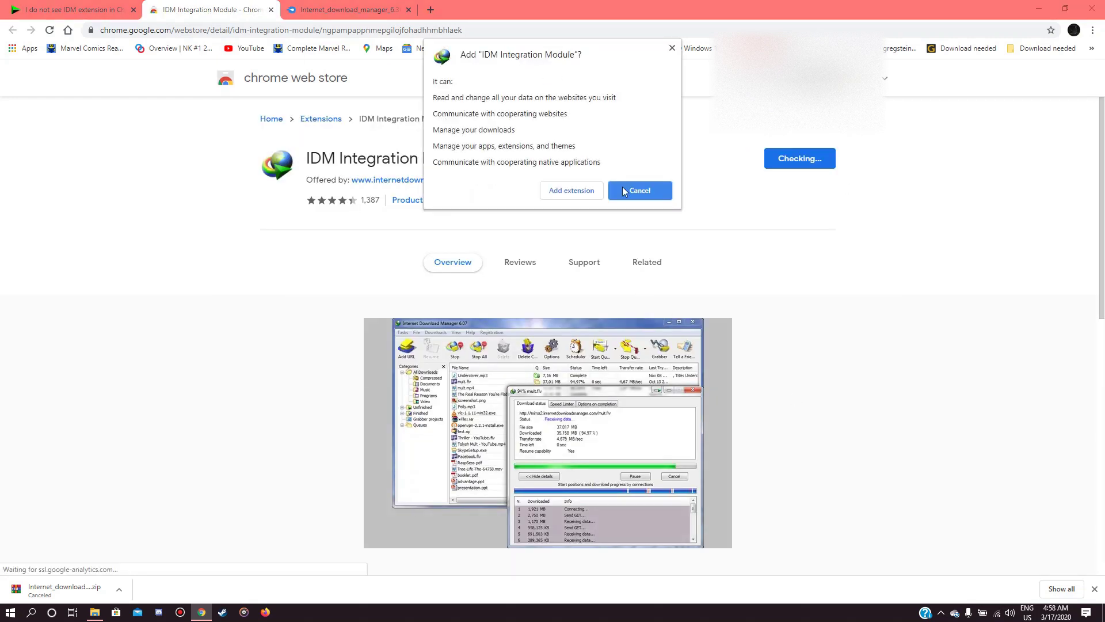
left_click(571, 189)
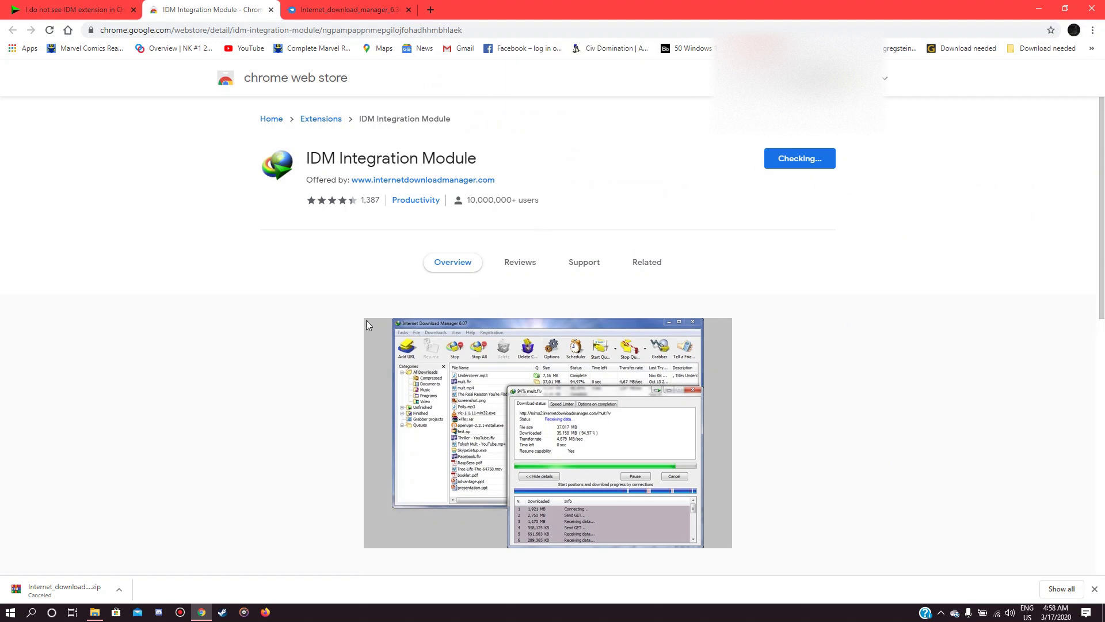
scroll(409, 276, "down", 2)
scroll(370, 214, "up", 2)
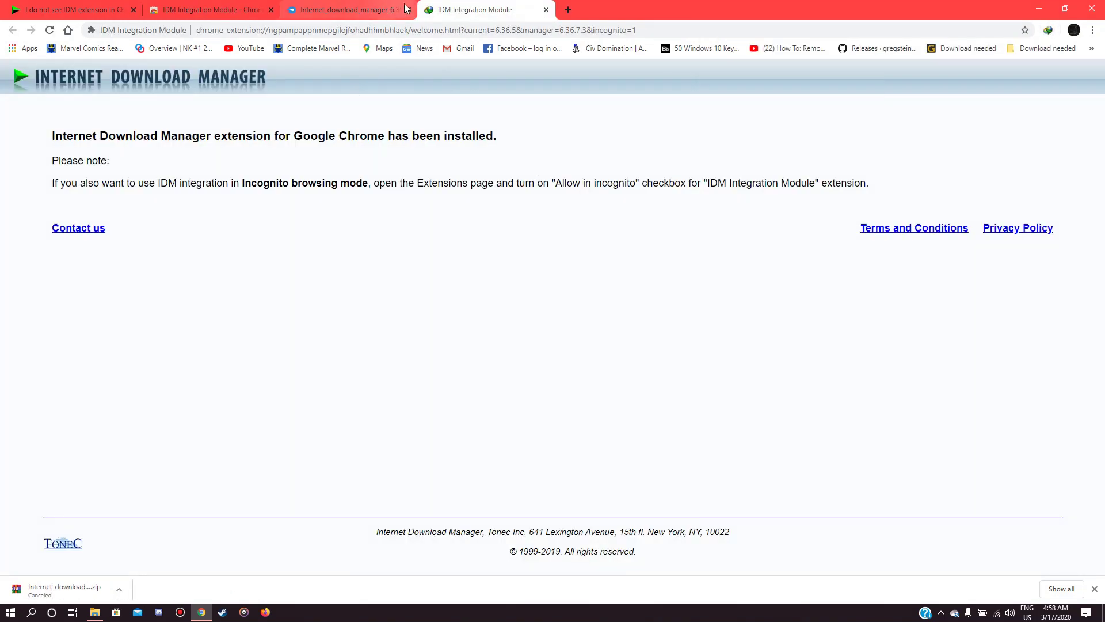
Close the browser and the installer folder window, and reopen Chrome at youtube.com/watch?v=4BYLF4VUO9I.
left_click(482, 30)
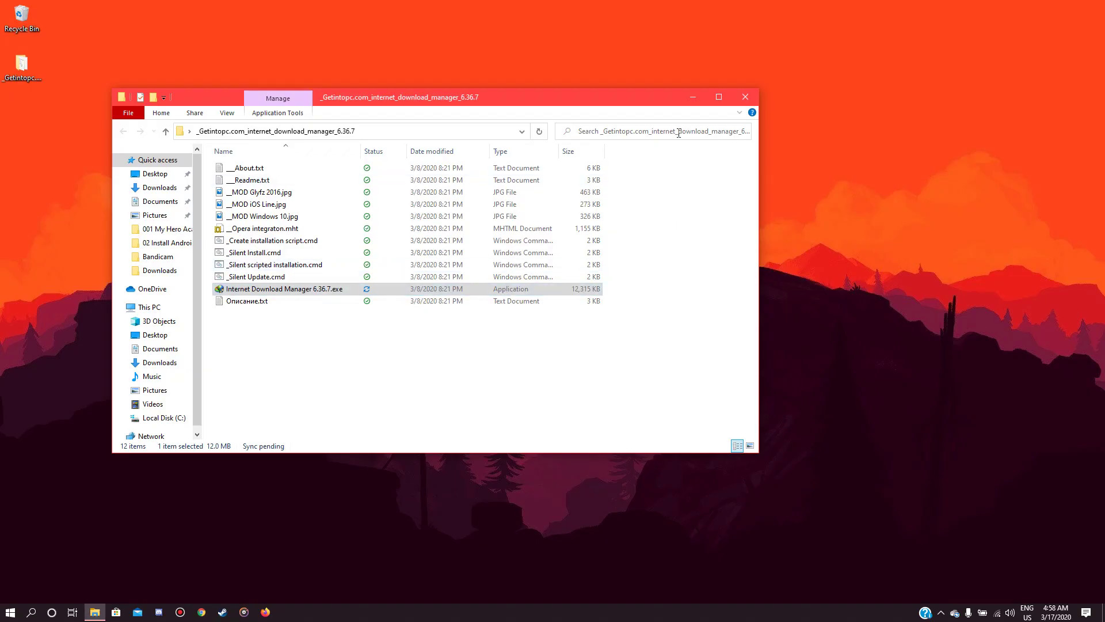
left_click(745, 97)
left_click(206, 611)
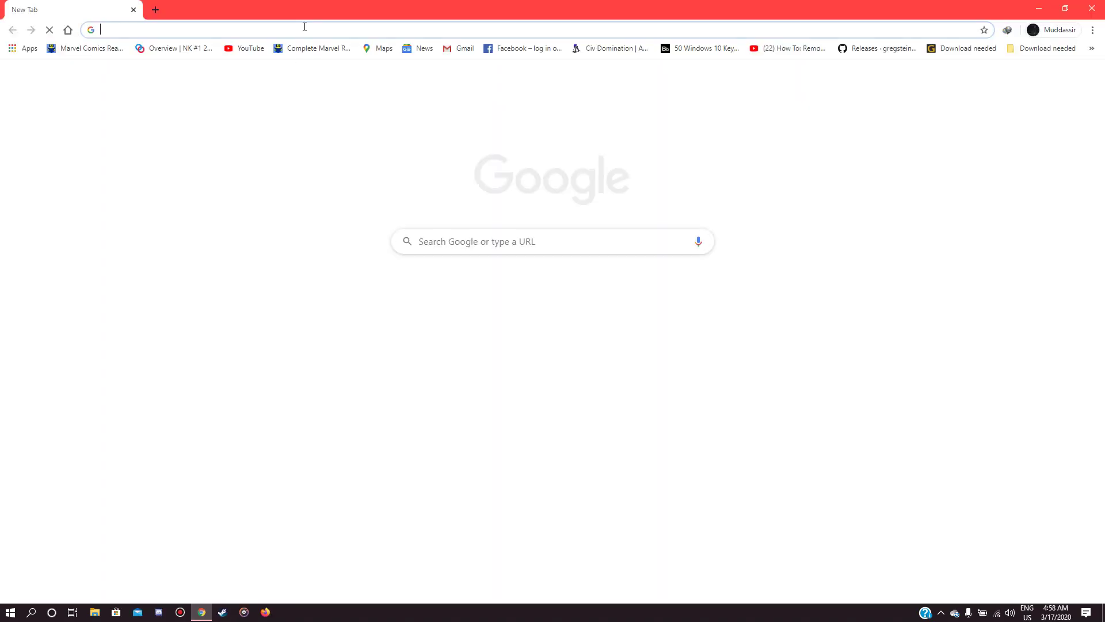
type("https://www.youtube.com/watch?v=4BYLF4VUO9I")
key("Return")
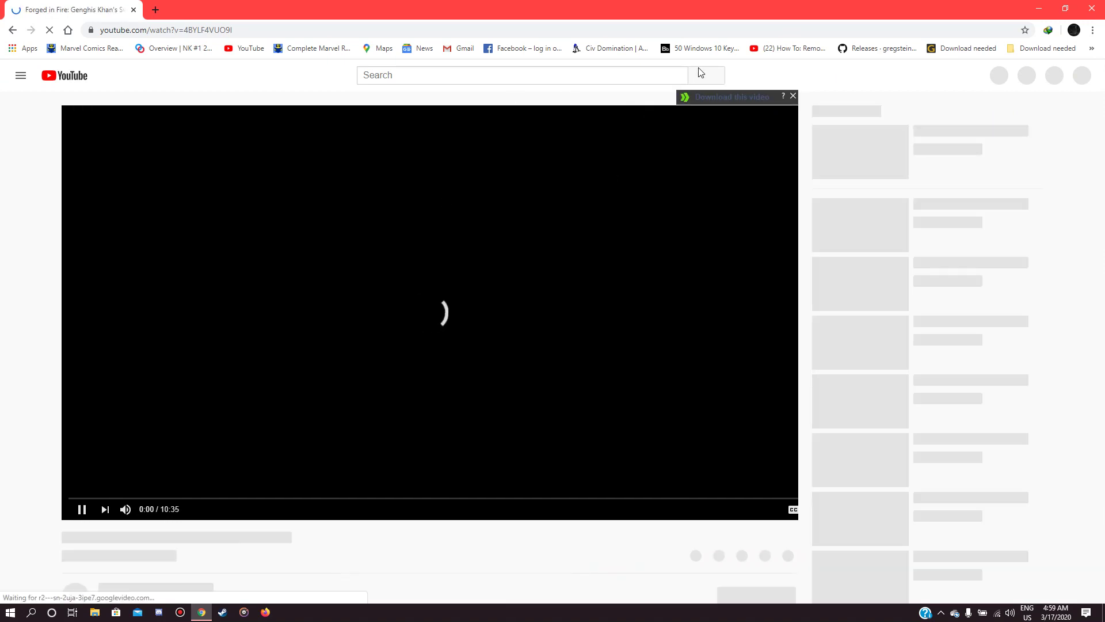
left_click(727, 98)
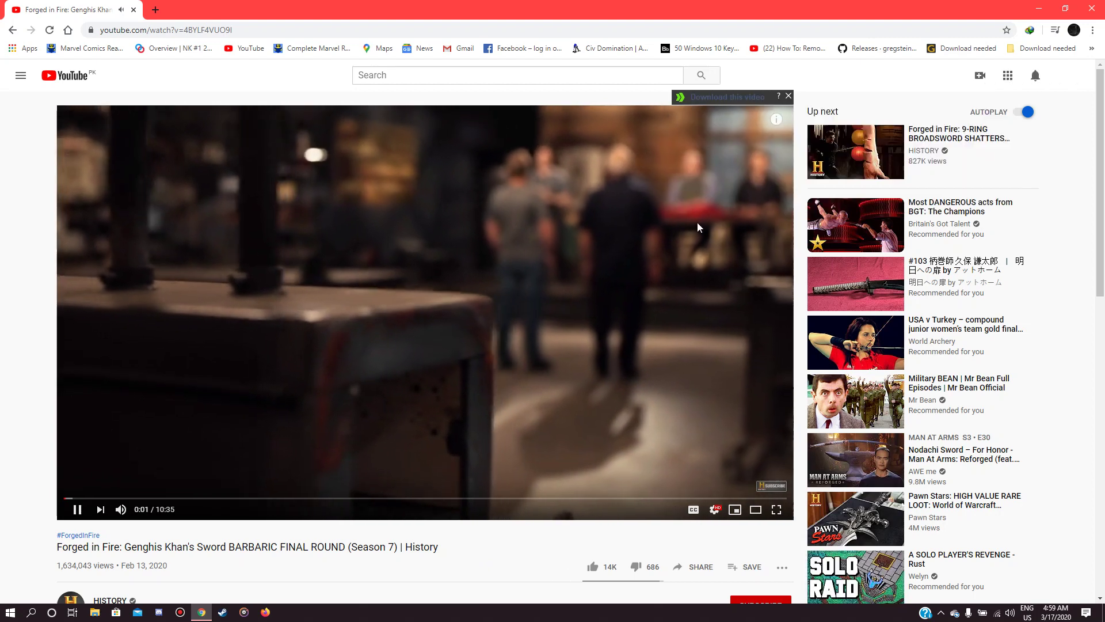
left_click(717, 98)
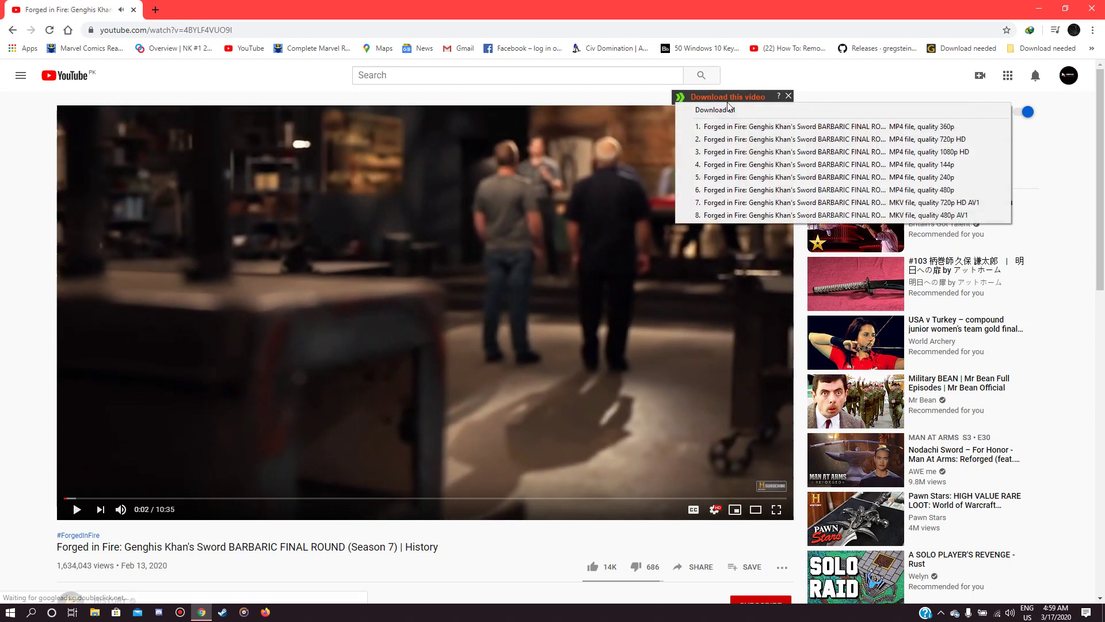
left_click(823, 152)
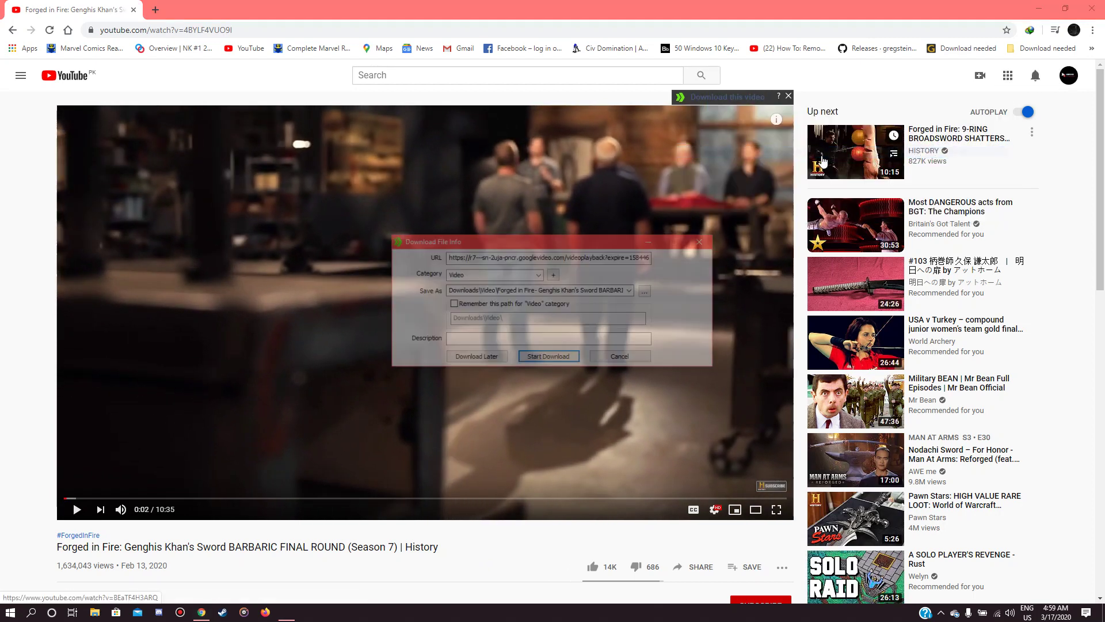
left_click(620, 359)
Start downloading the YouTube video through IDM as an MP4 file in 360p quality, and close the download progress window.
mouse_move(714, 99)
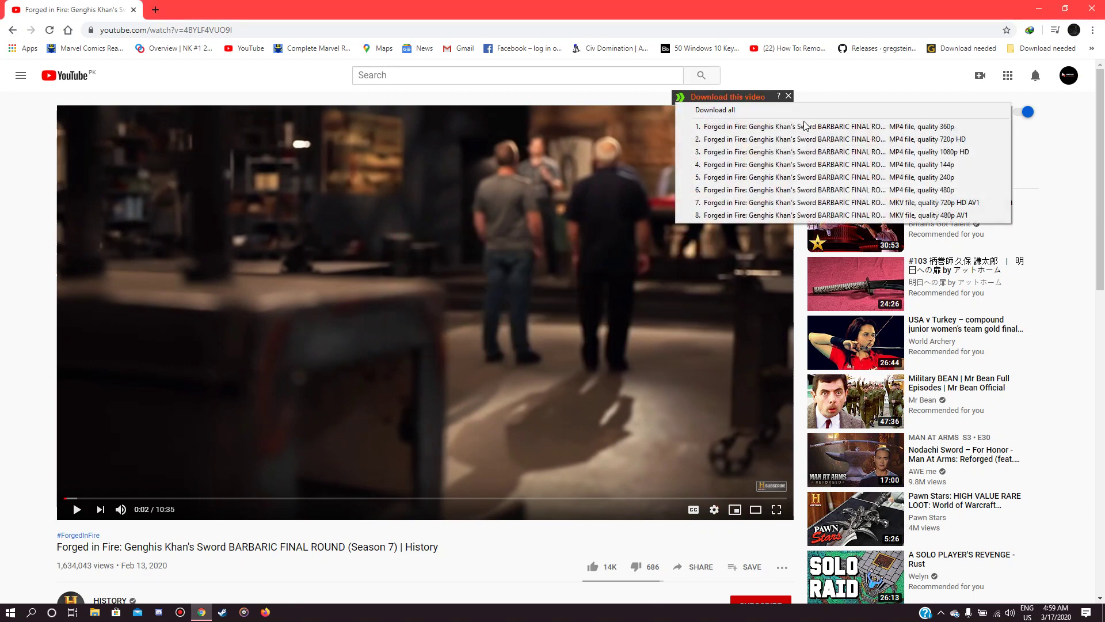
left_click(806, 127)
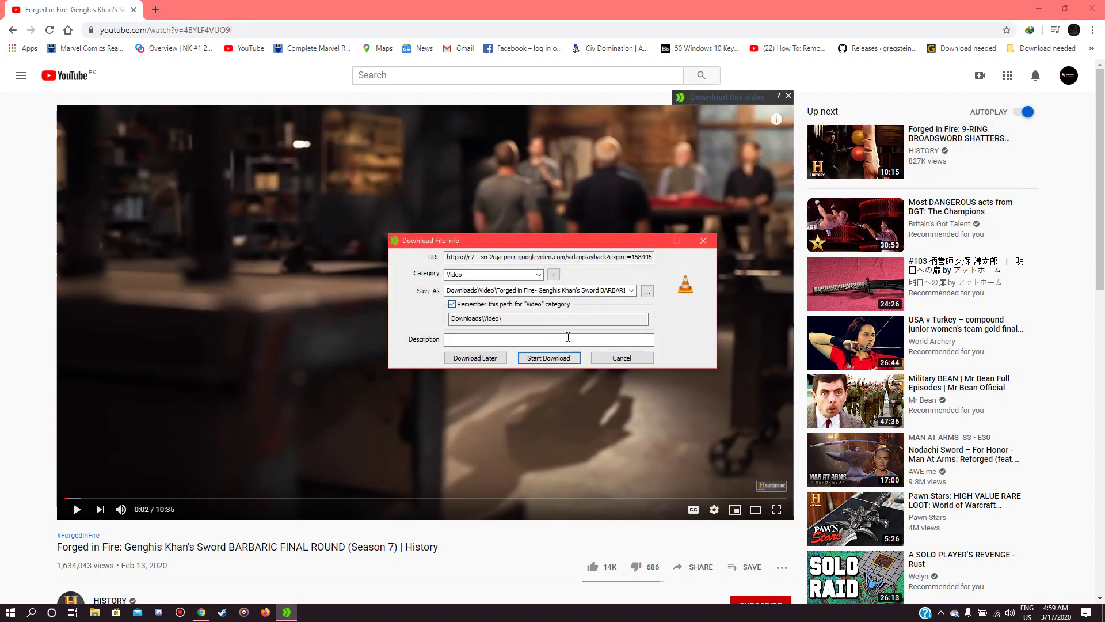
left_click(548, 357)
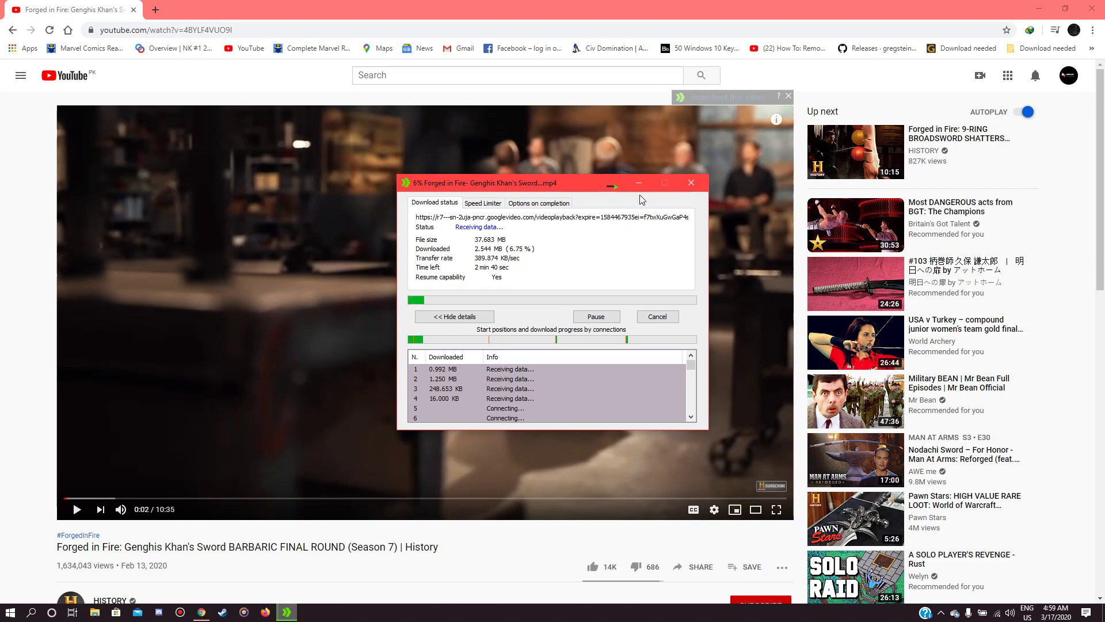
left_click(685, 184)
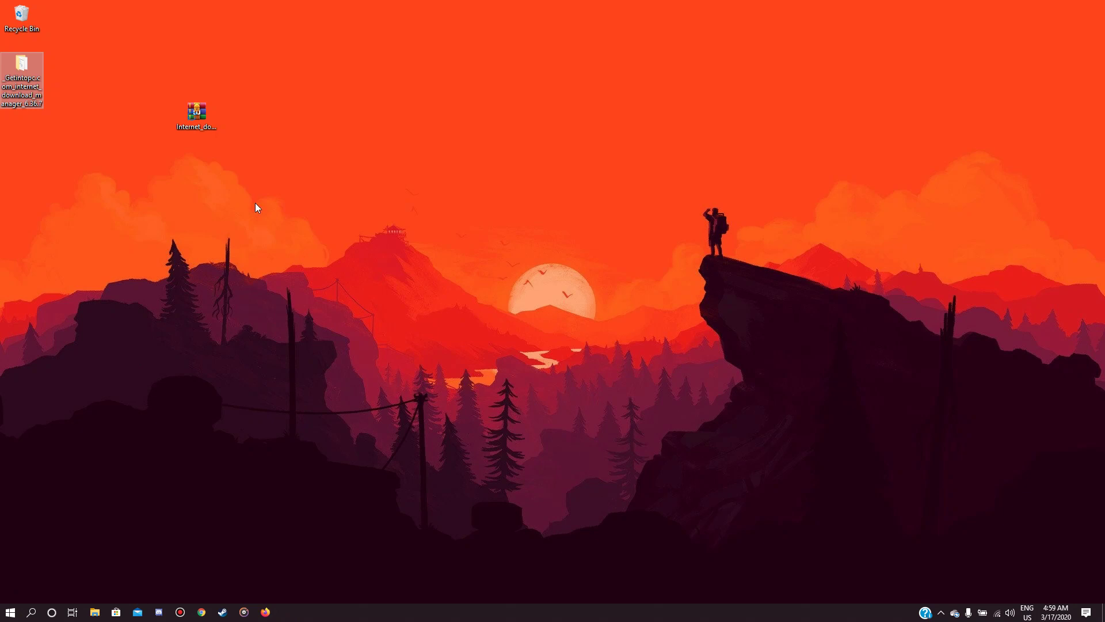